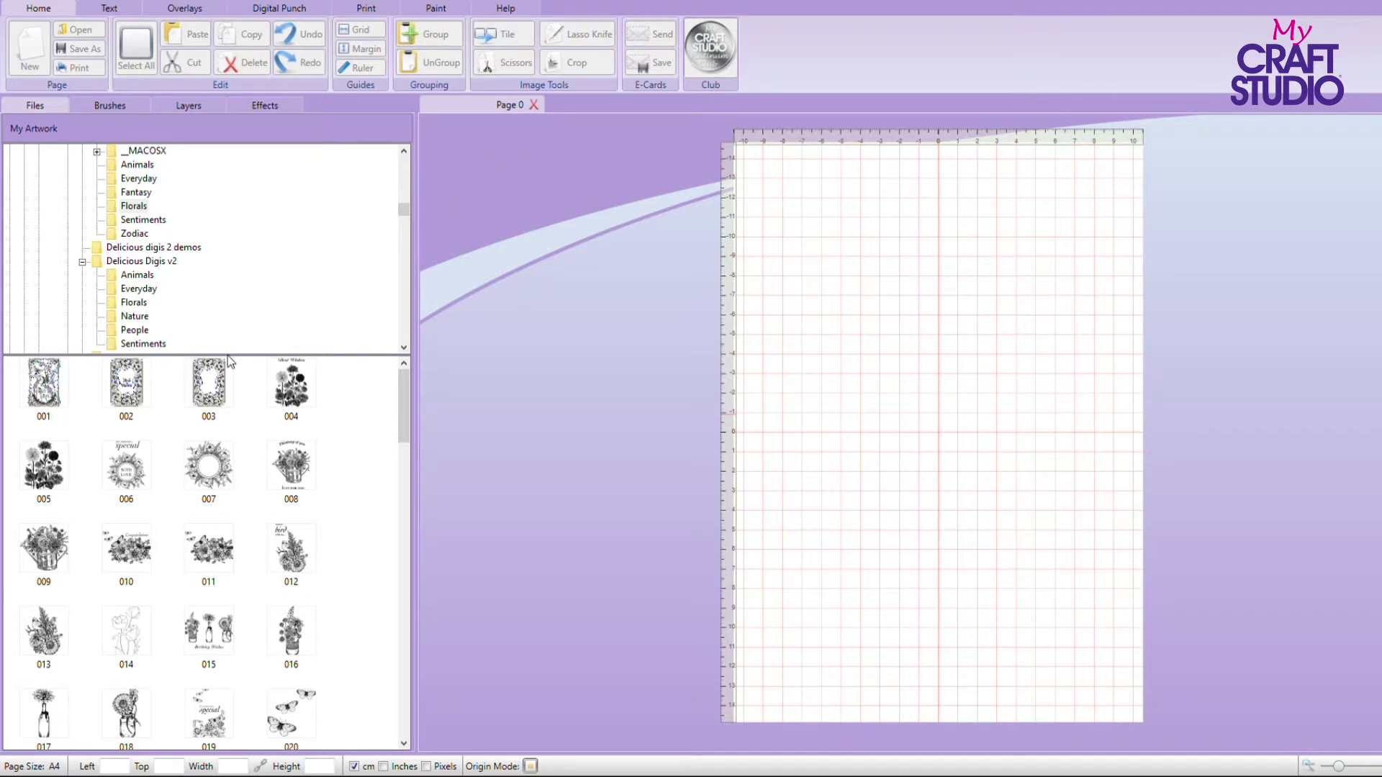
- Place floral frame 003, rotate it to about 270°, and park it off-page at Left -26.25, Top -10.74 cm
left_click_drag(210, 389, 878, 299)
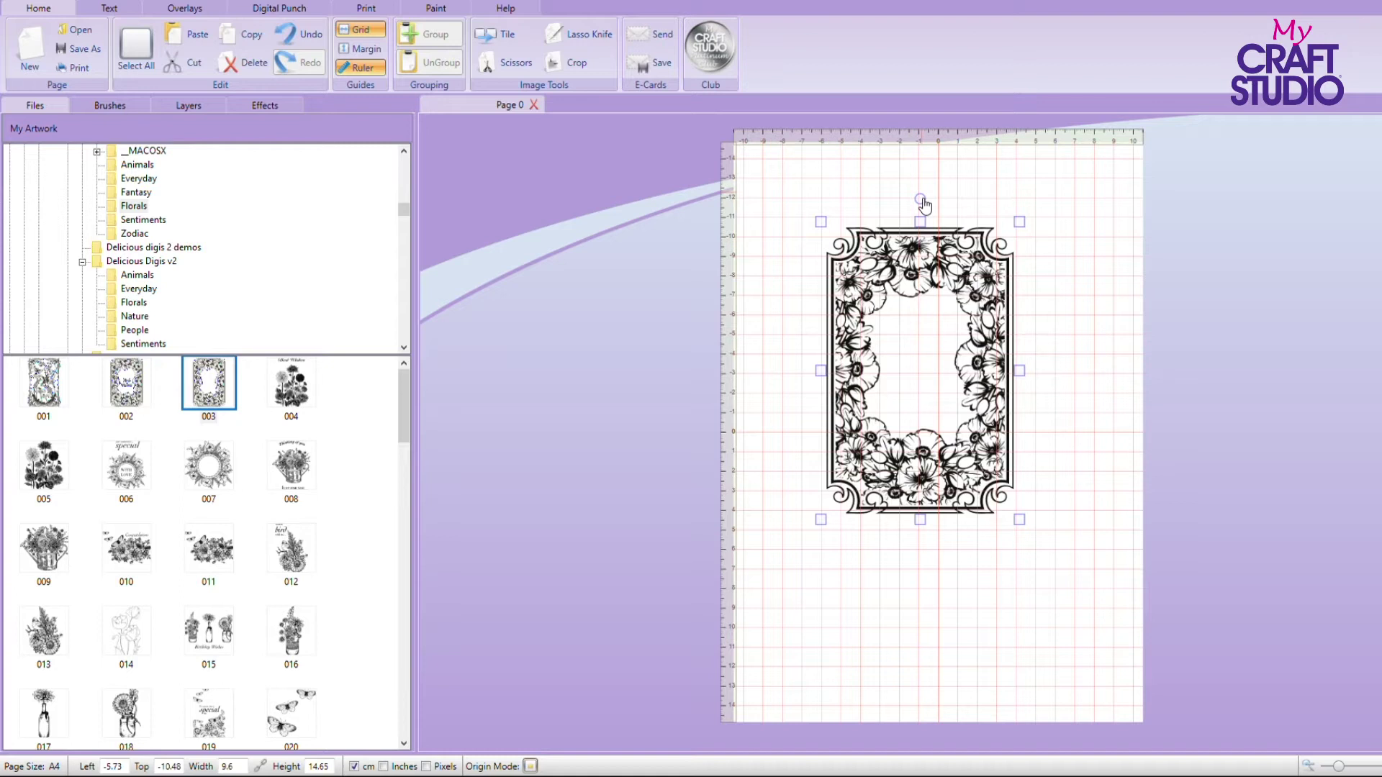
left_click_drag(922, 198, 753, 379)
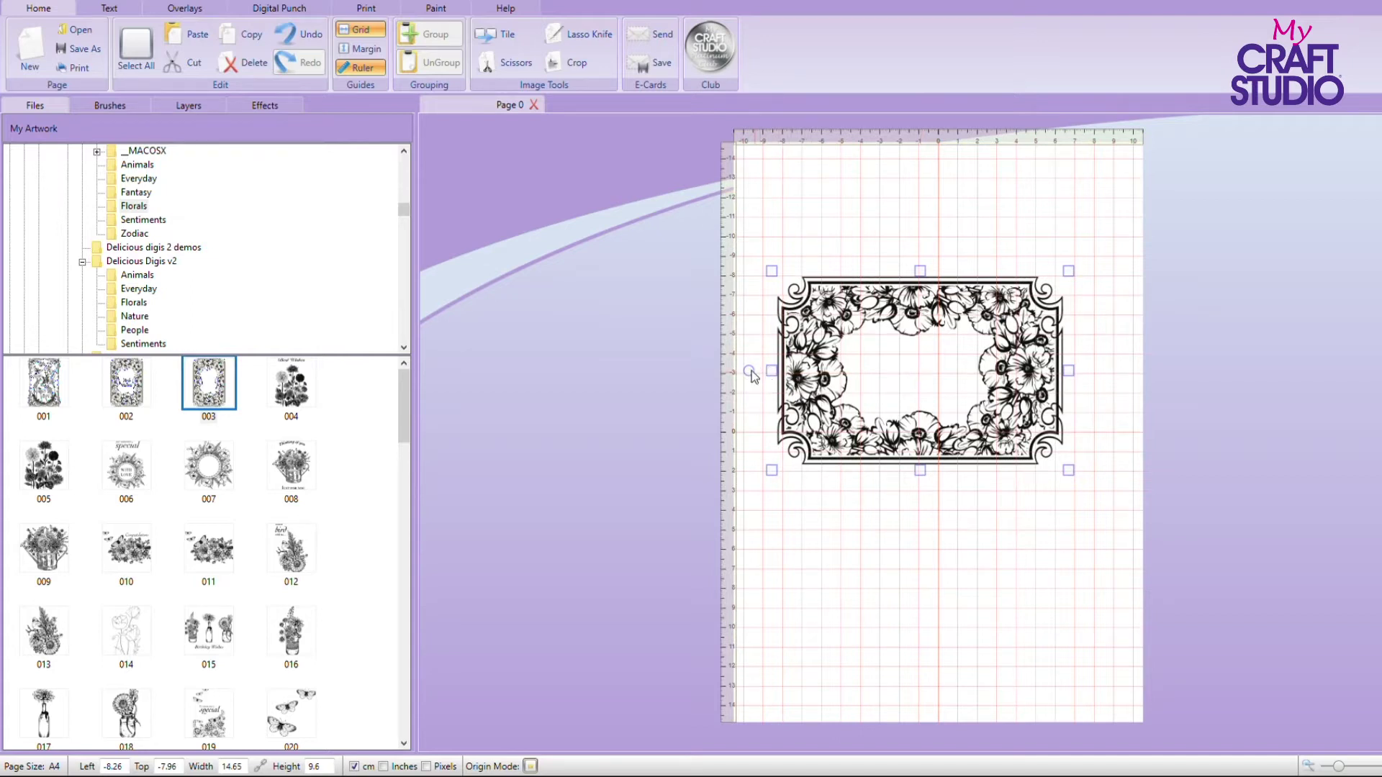
left_click_drag(754, 377, 754, 374)
left_click_drag(898, 310, 547, 256)
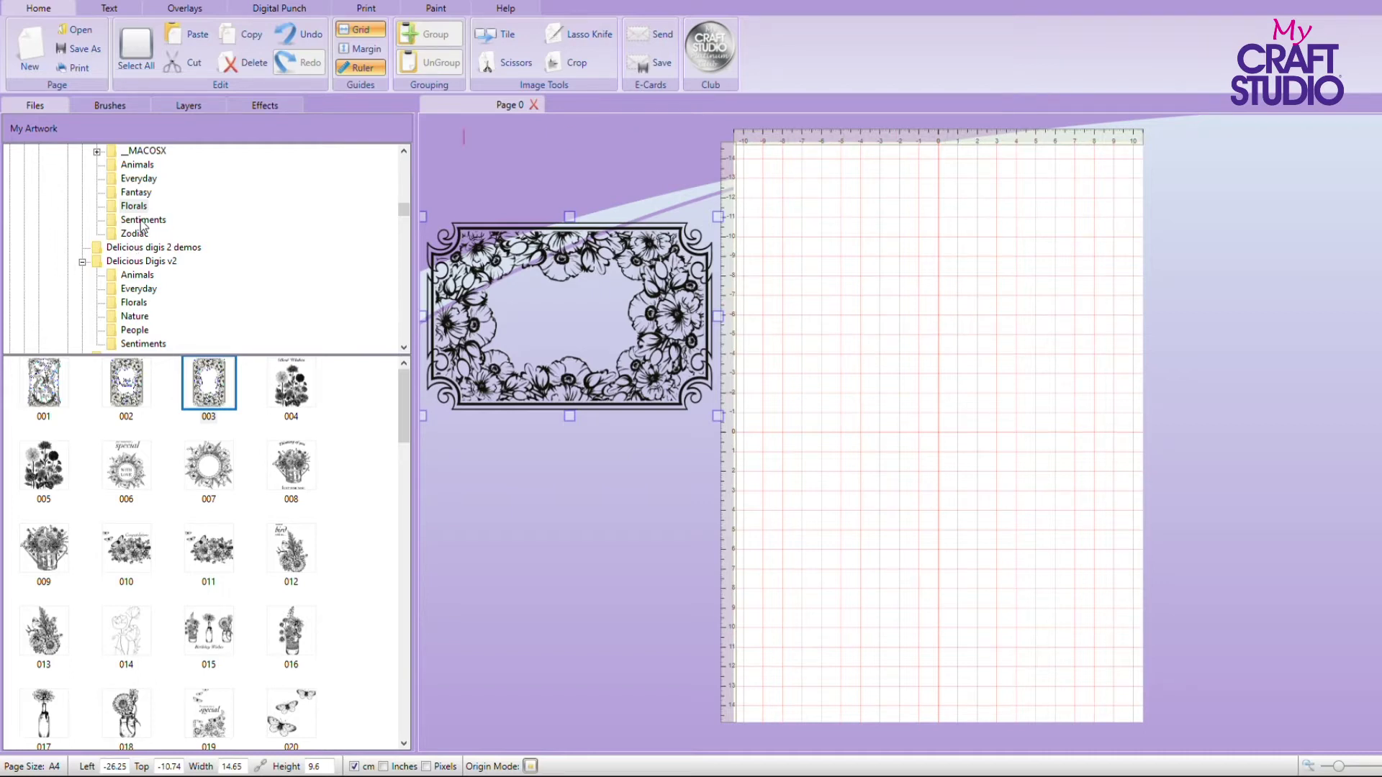
- Open the Sentiments folder and scroll its thumbnails to find 032 WITH LOVE
left_click(142, 221)
scroll(315, 513, "down", 5)
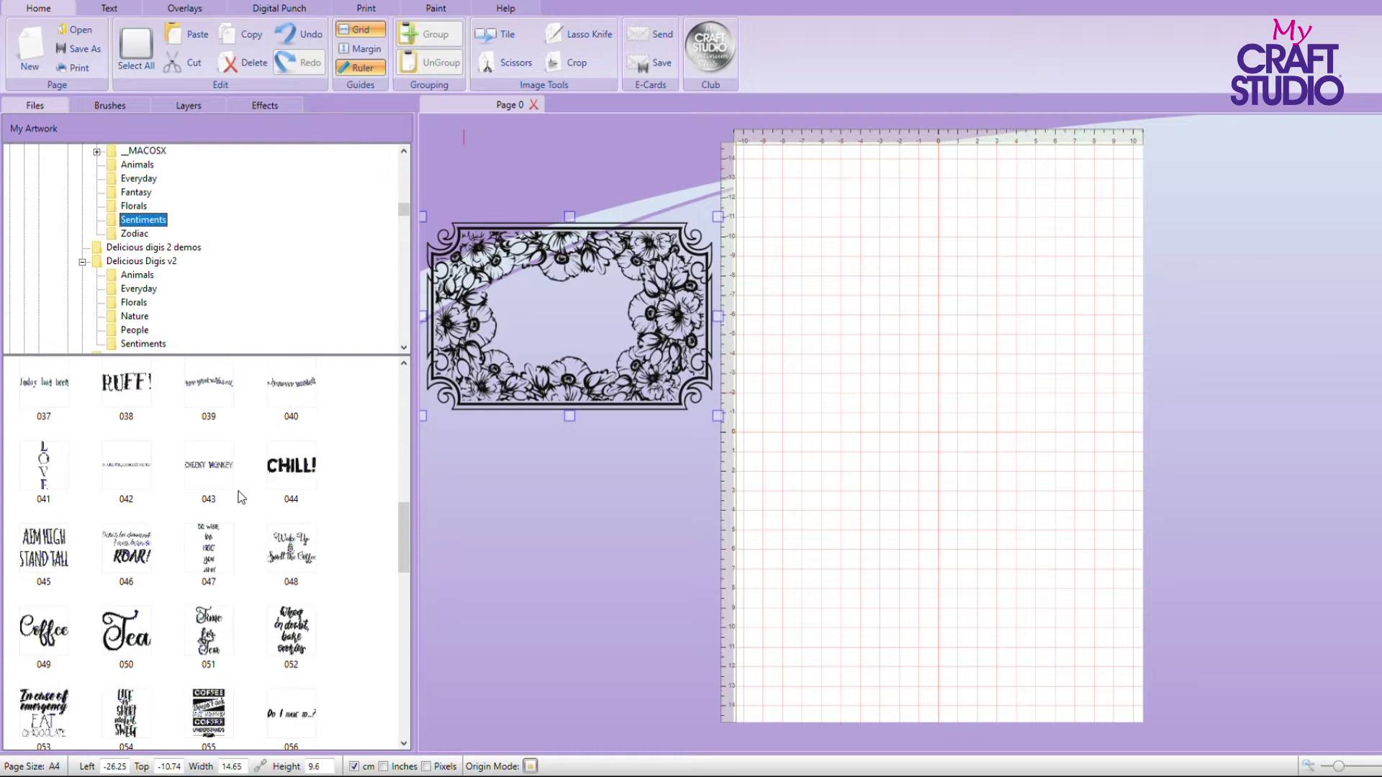
scroll(275, 541, "down", 3)
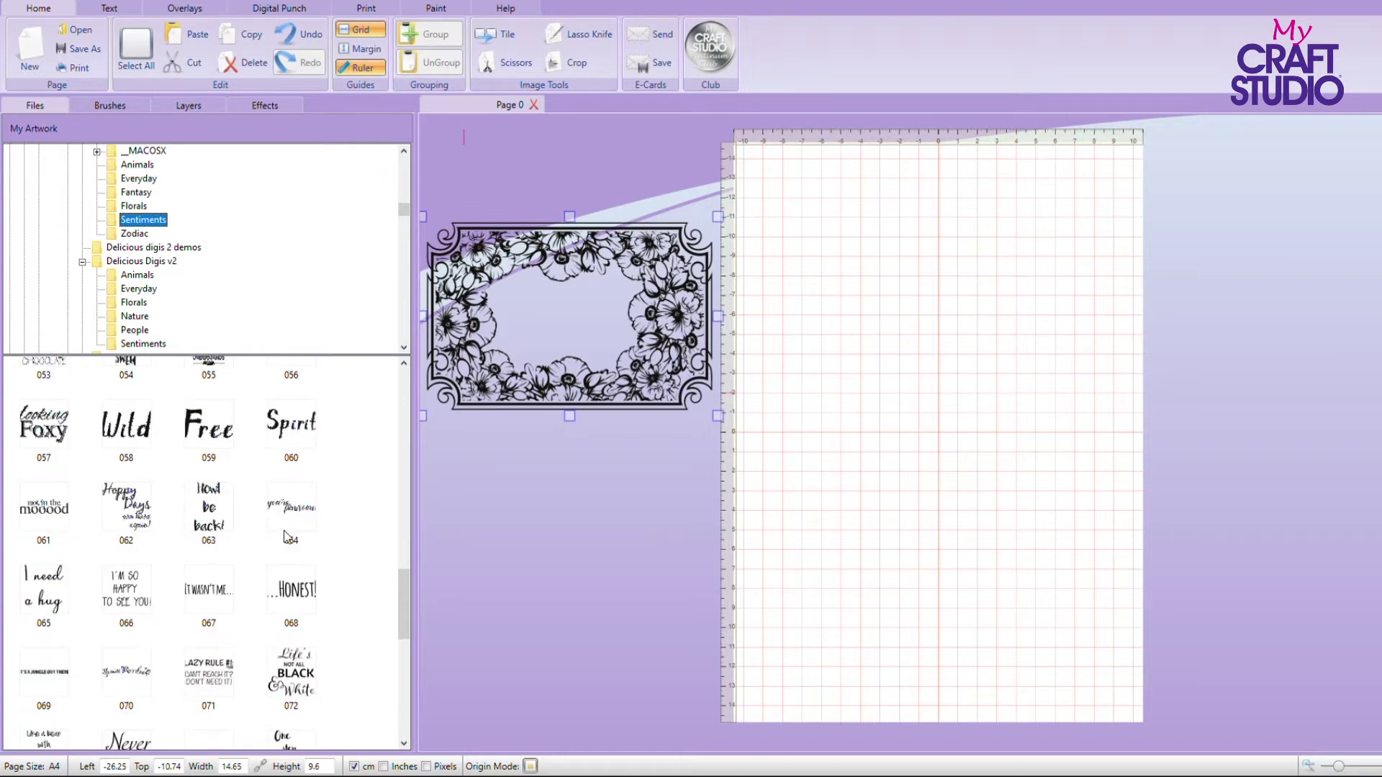
scroll(303, 532, "down", 4)
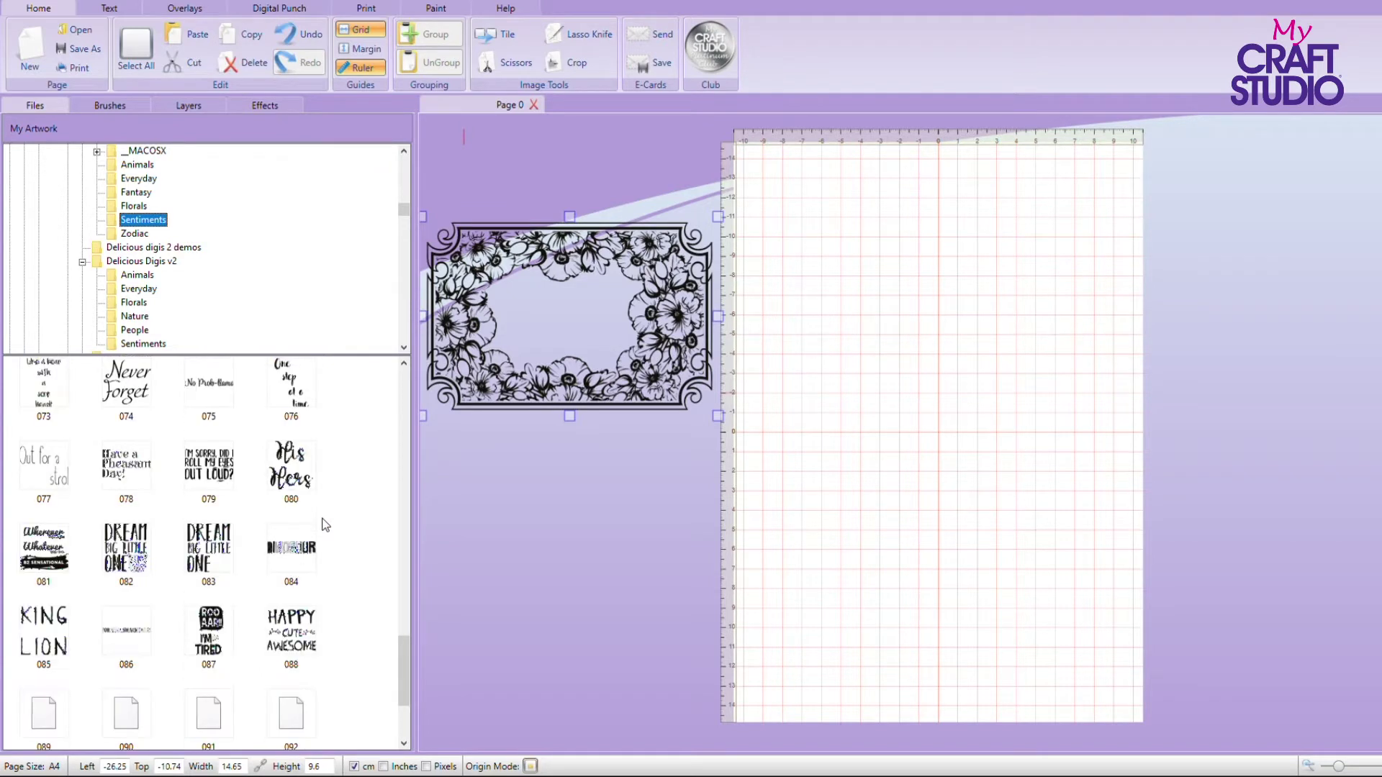
scroll(324, 524, "down", 2)
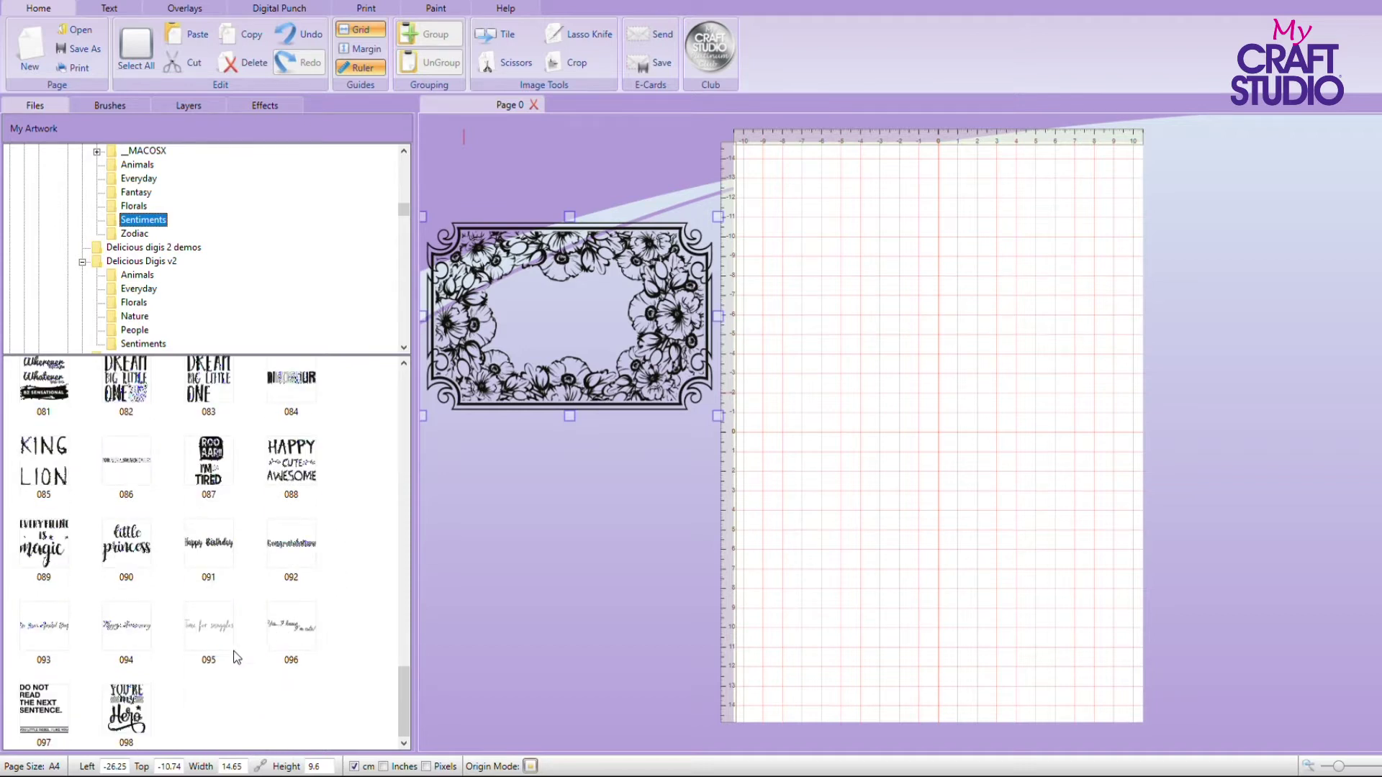
scroll(231, 641, "up", 2)
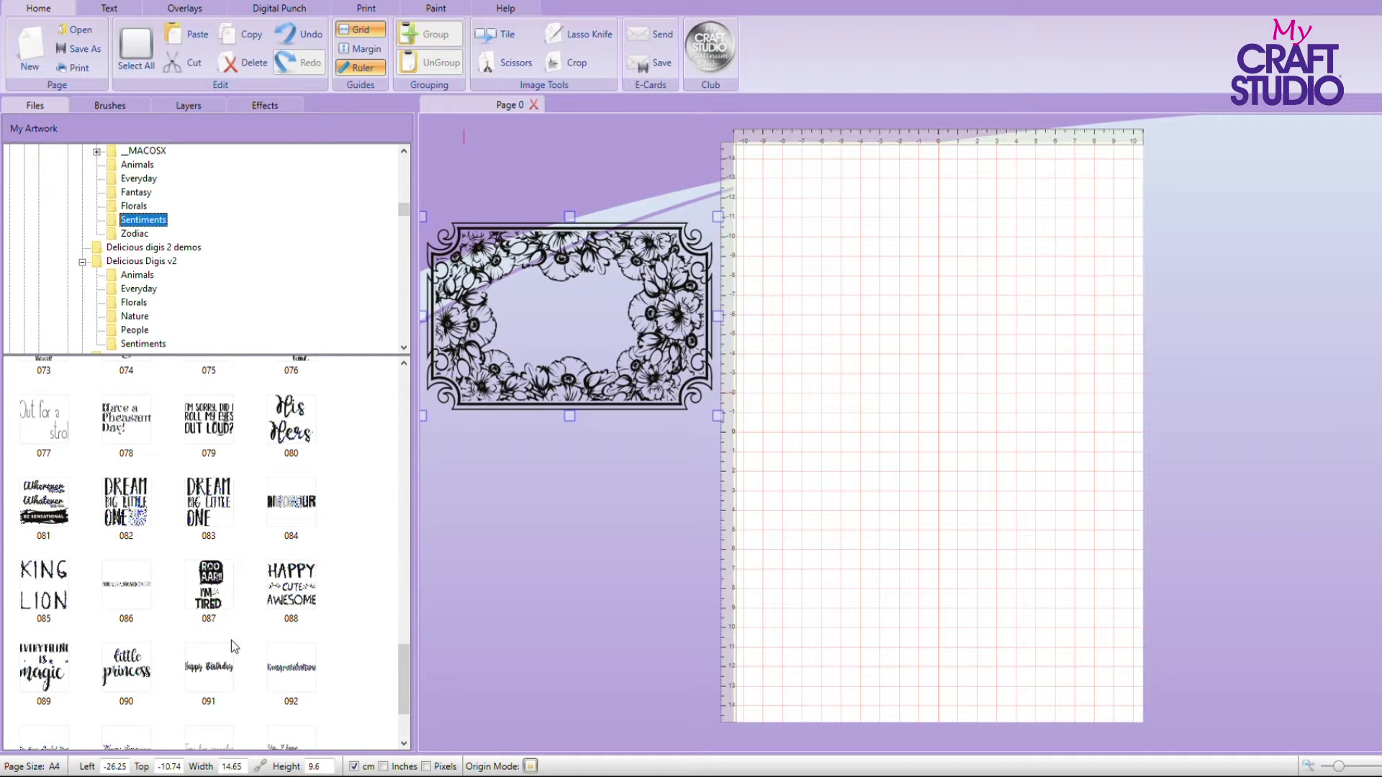
scroll(231, 640, "up", 2)
scroll(231, 640, "up", 2)
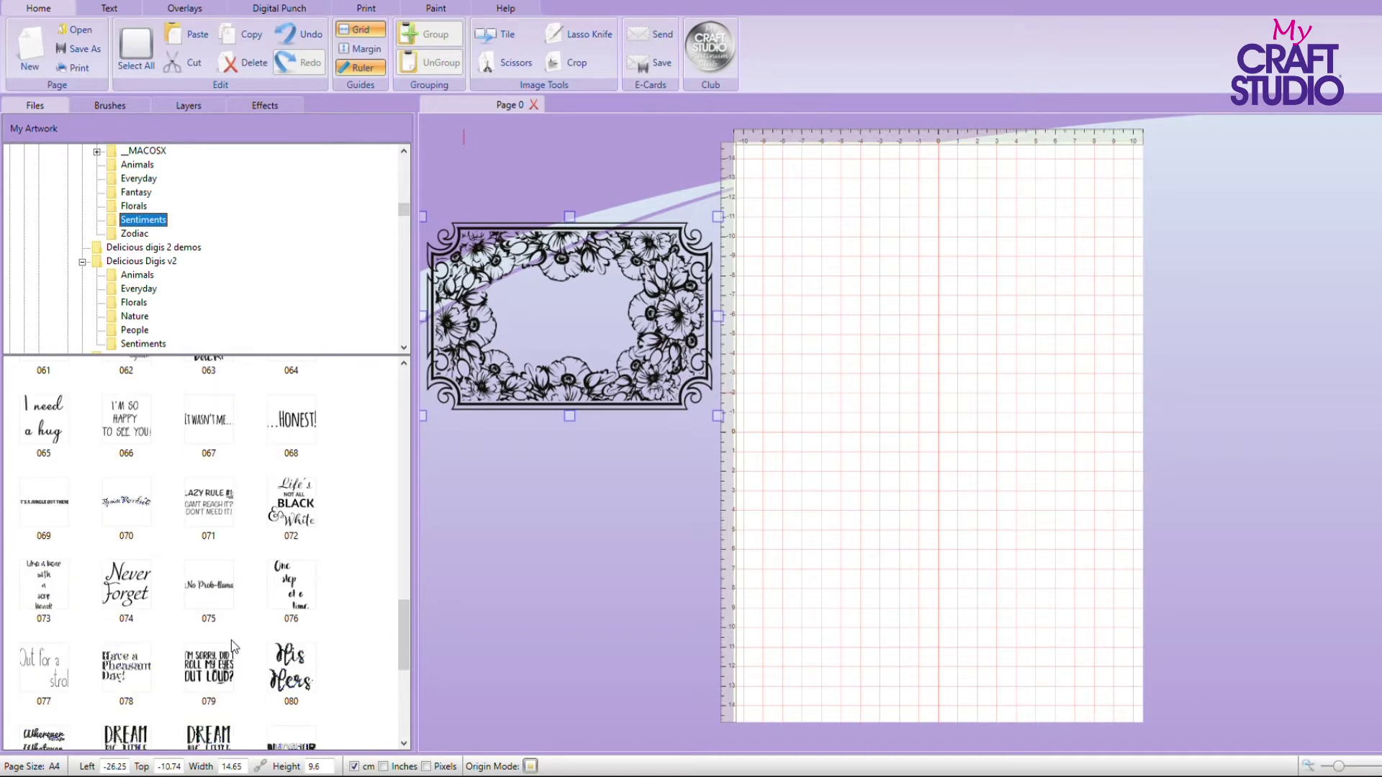
scroll(231, 641, "up", 2)
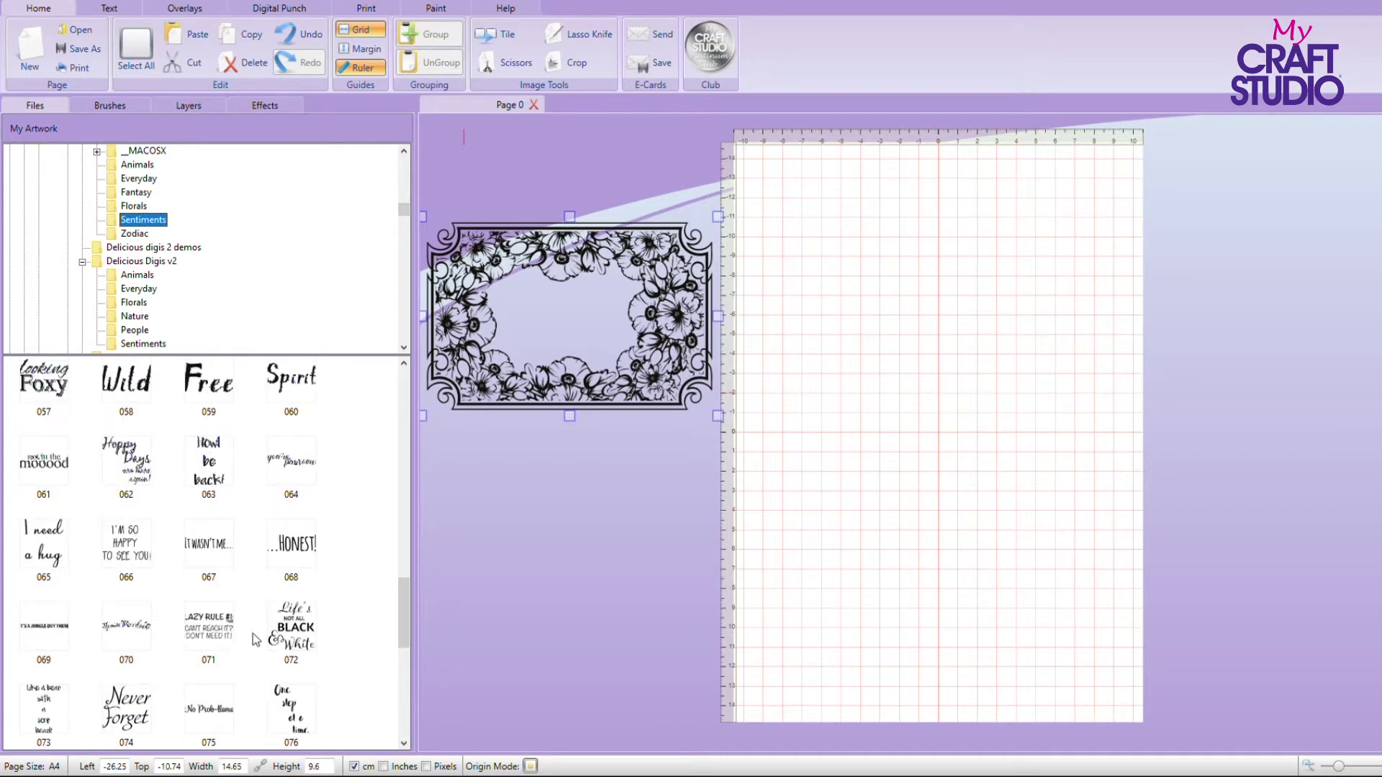
scroll(248, 639, "up", 2)
scroll(248, 639, "up", 2)
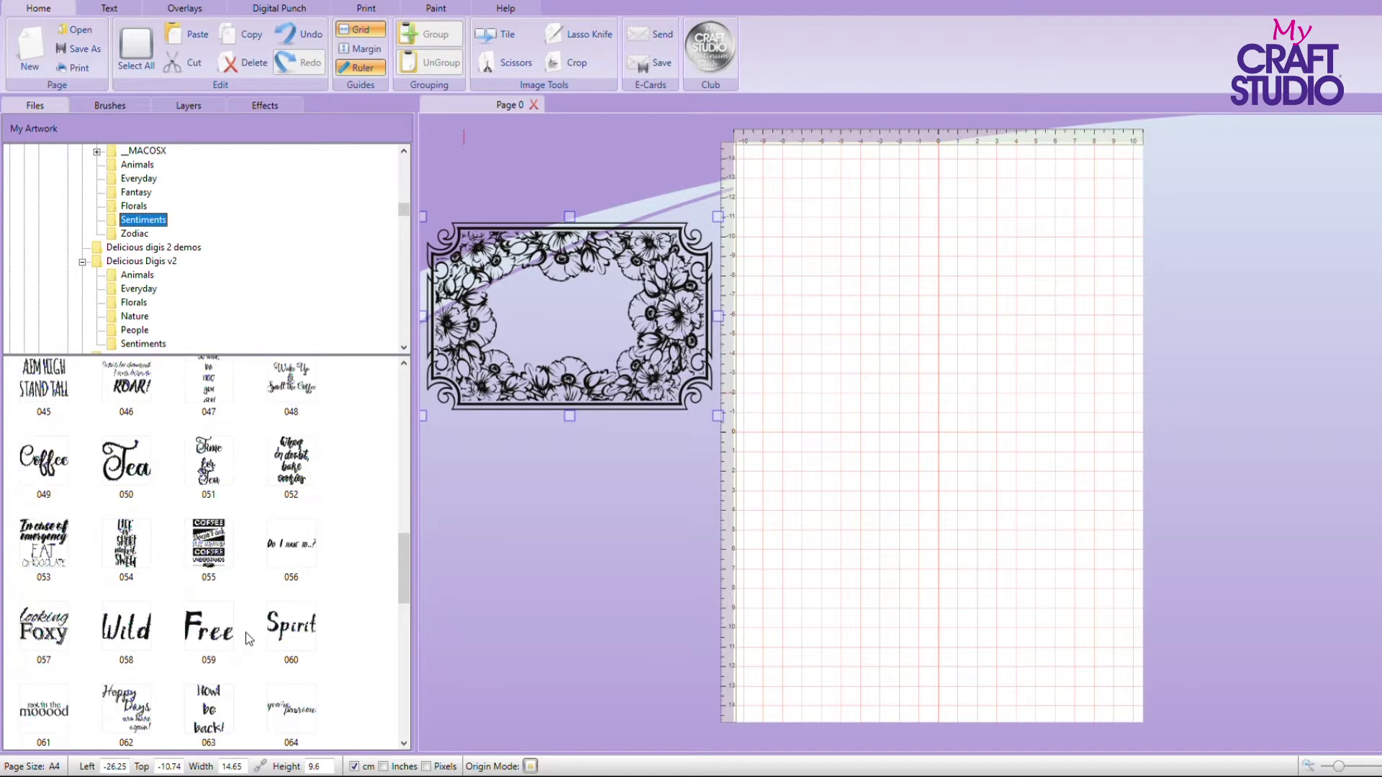
scroll(249, 639, "up", 2)
scroll(248, 639, "up", 4)
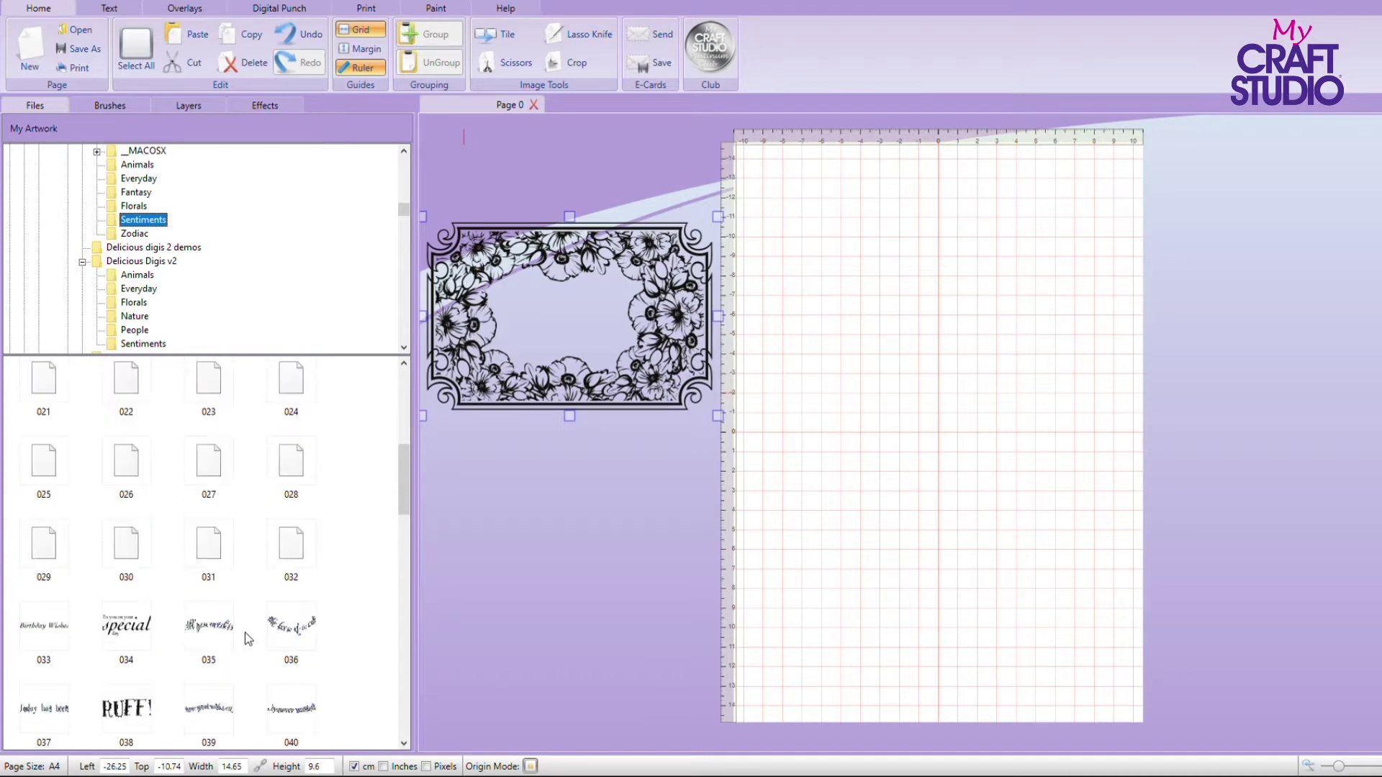
- Place WITH LOVE sentiment 032 on the page and resize it next to the floral frame
left_click_drag(302, 548, 883, 338)
left_click(890, 346)
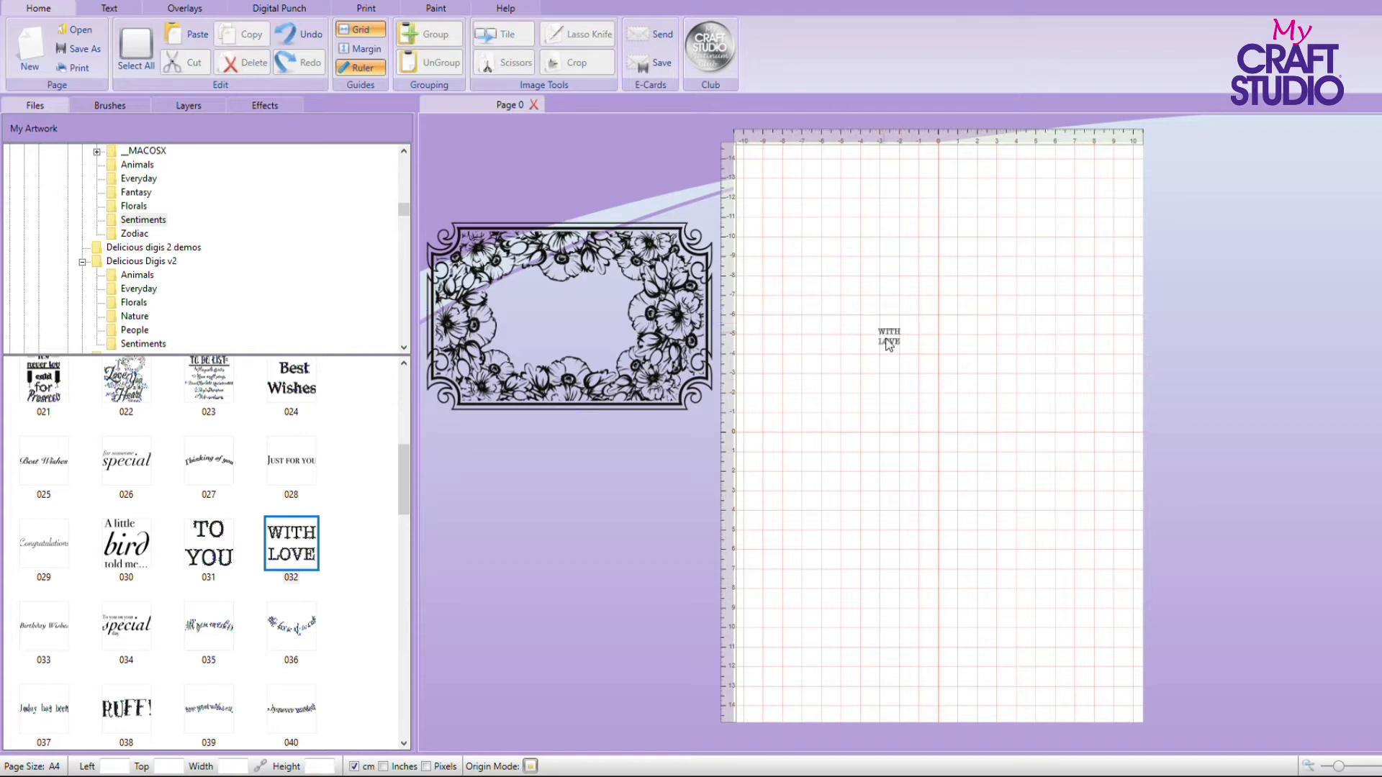
left_click_drag(908, 358, 1055, 452)
left_click_drag(586, 355, 758, 393)
left_click(900, 408)
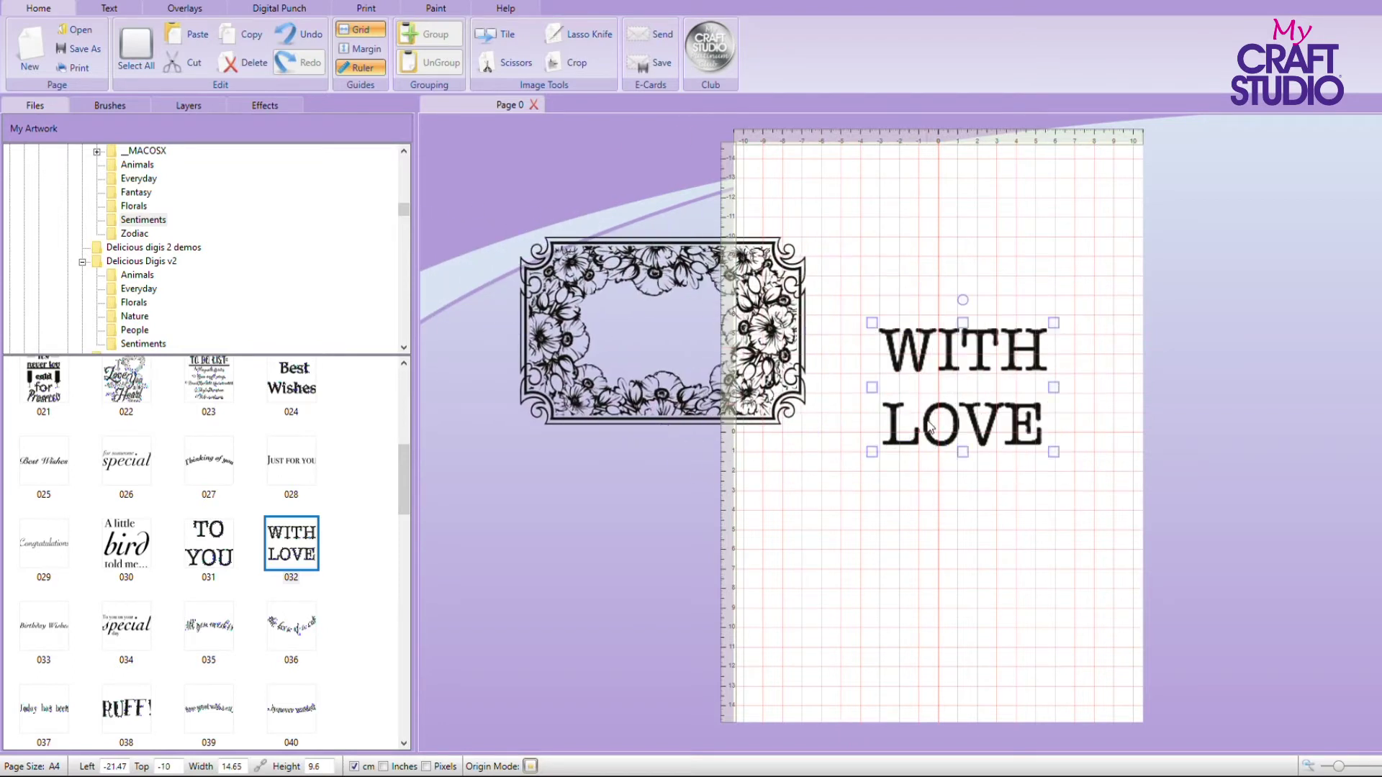
left_click_drag(1056, 451, 1026, 435)
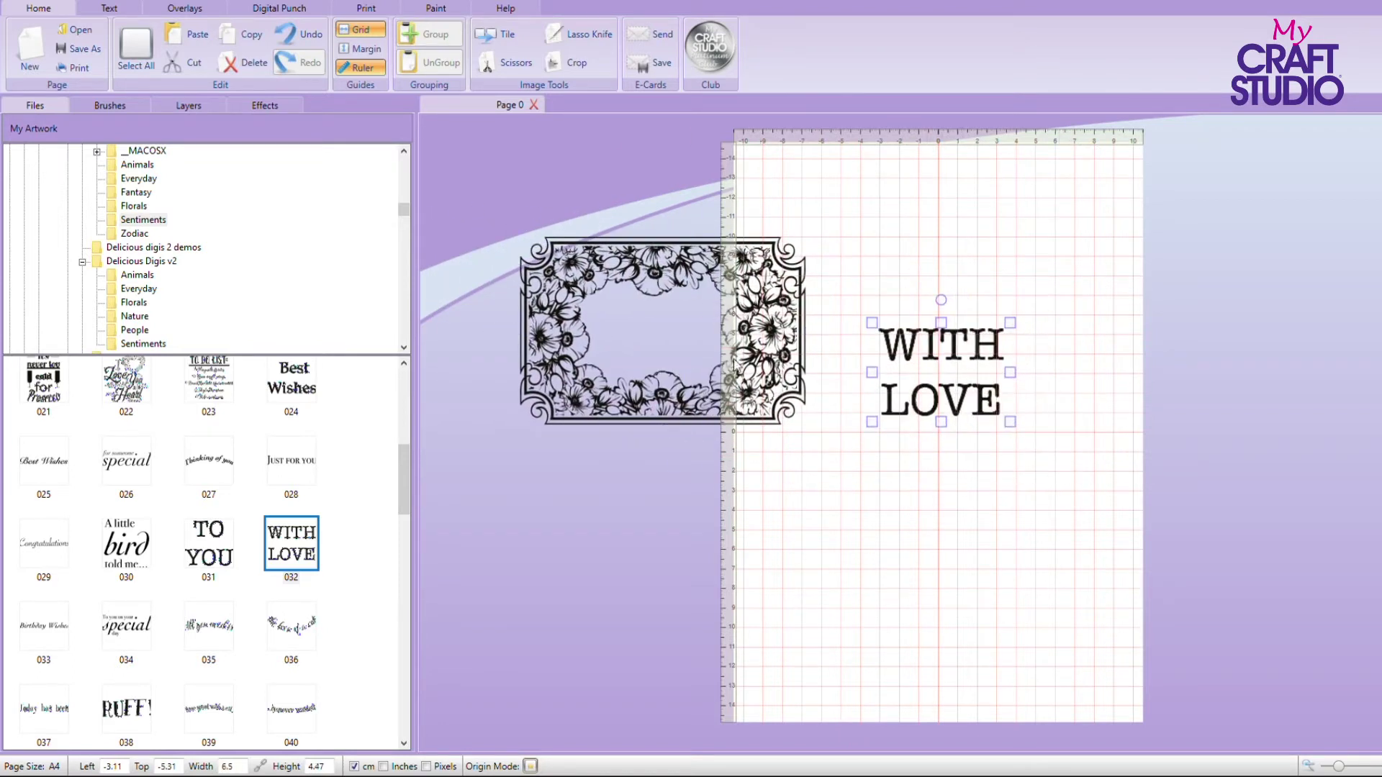
- Move the frame near the page top and fit WITH LOVE inside it at 5.72 × 3.93 cm
left_click_drag(762, 346, 999, 397)
left_click(950, 396)
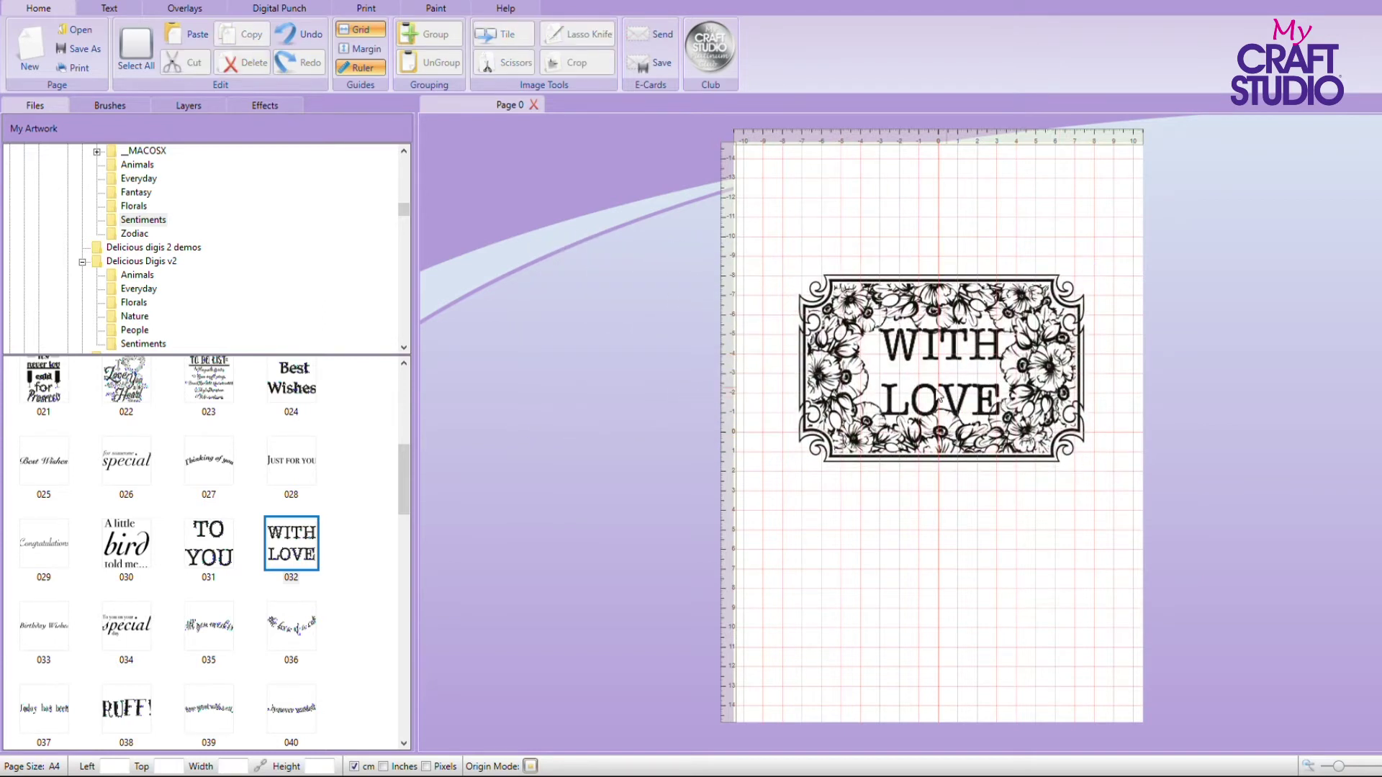
left_click_drag(918, 318, 922, 216)
left_click(999, 422)
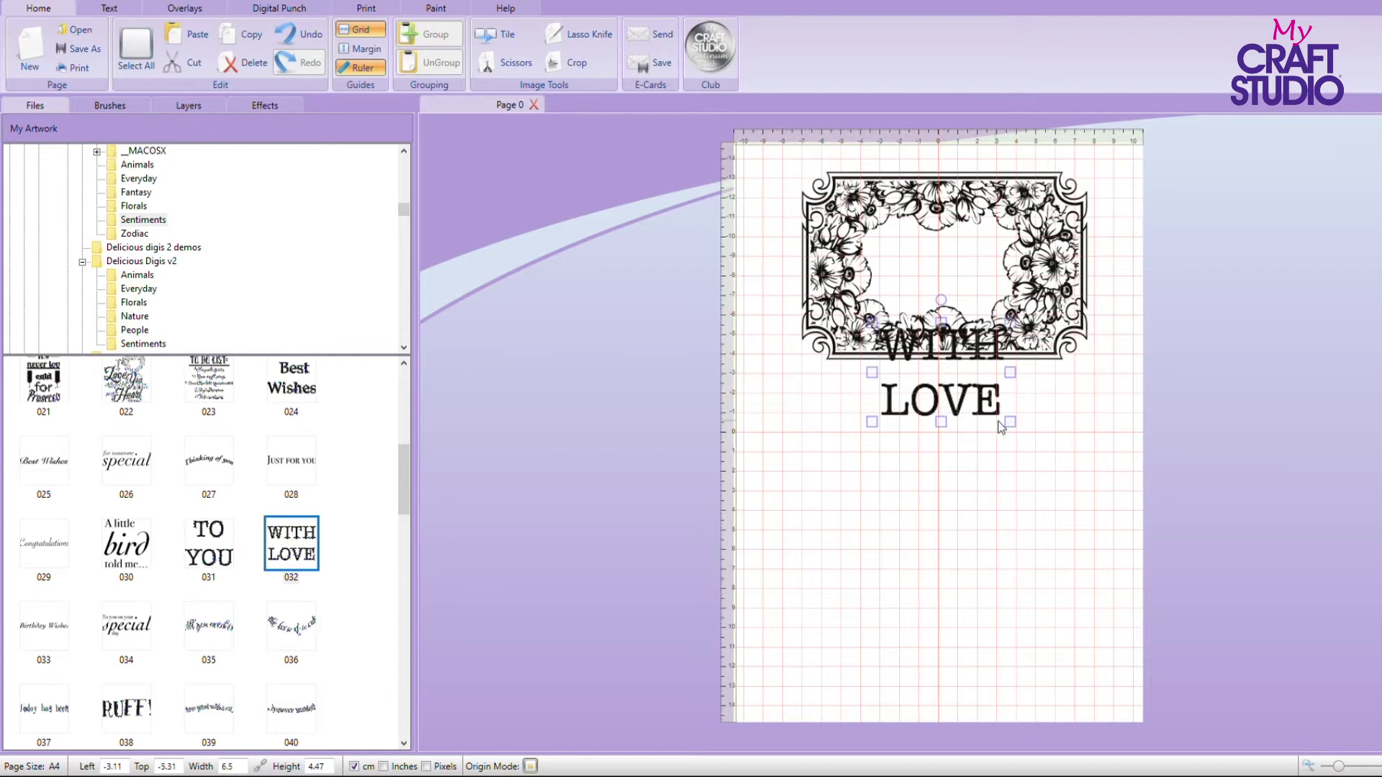
left_click_drag(1017, 426, 1000, 416)
left_click(950, 368)
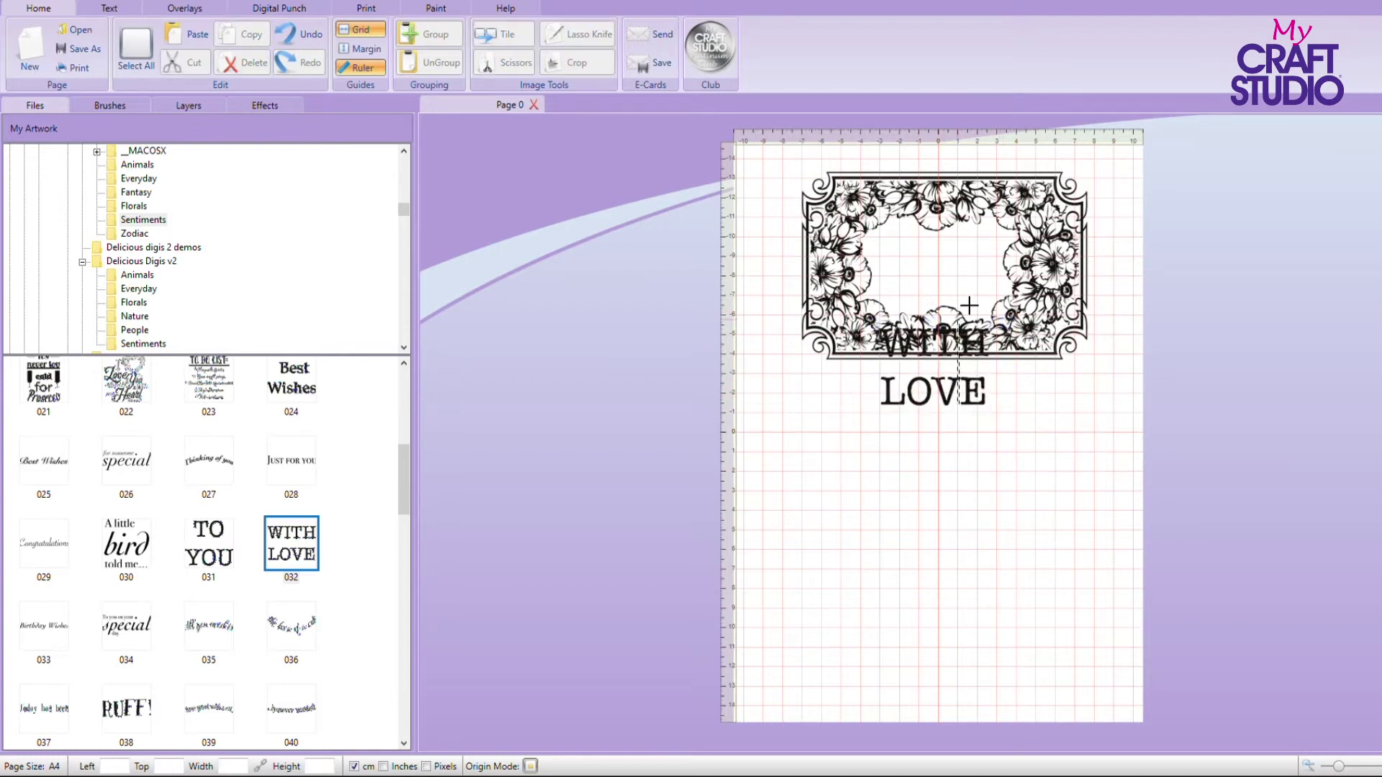
left_click_drag(948, 367, 948, 307)
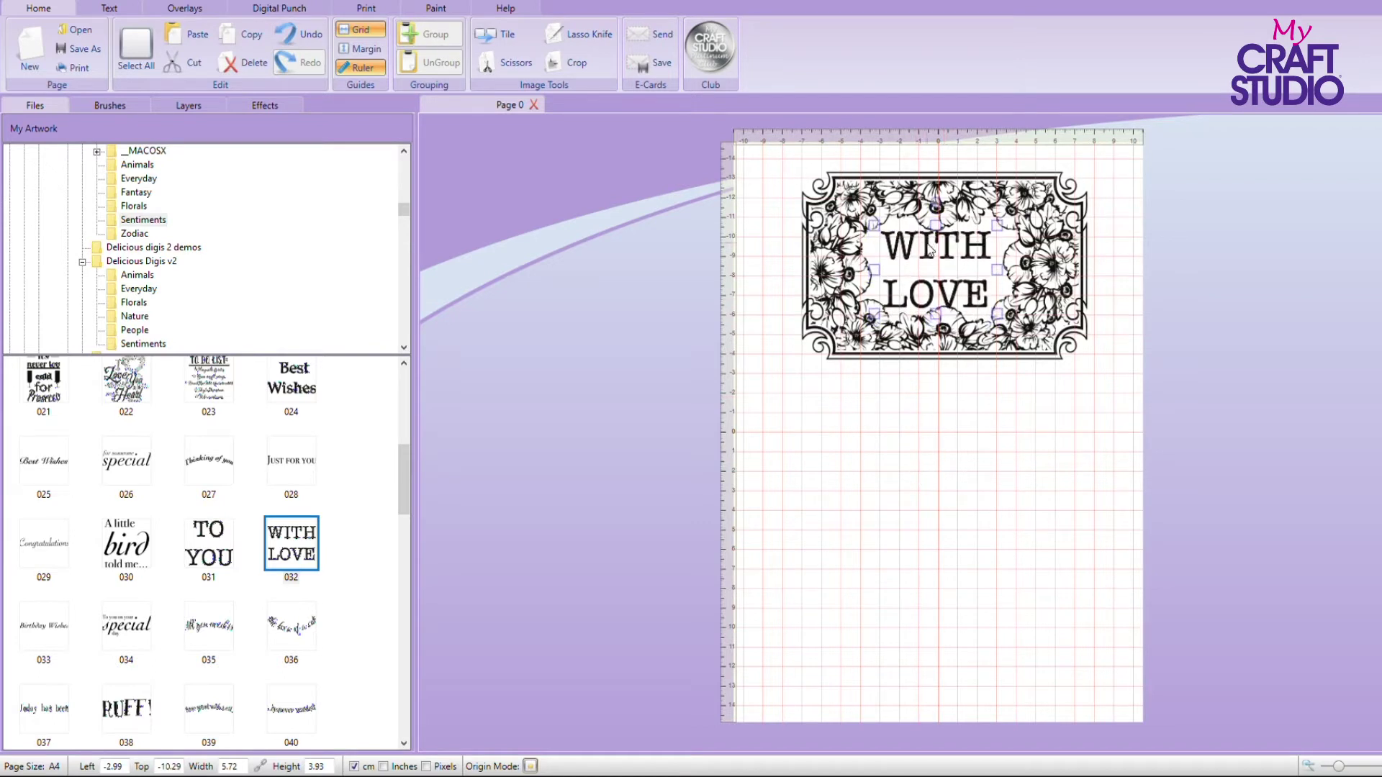
- Move the floral frame to the upper-right edge and shift WITH LOVE toward the upper left
left_click_drag(930, 250, 811, 476)
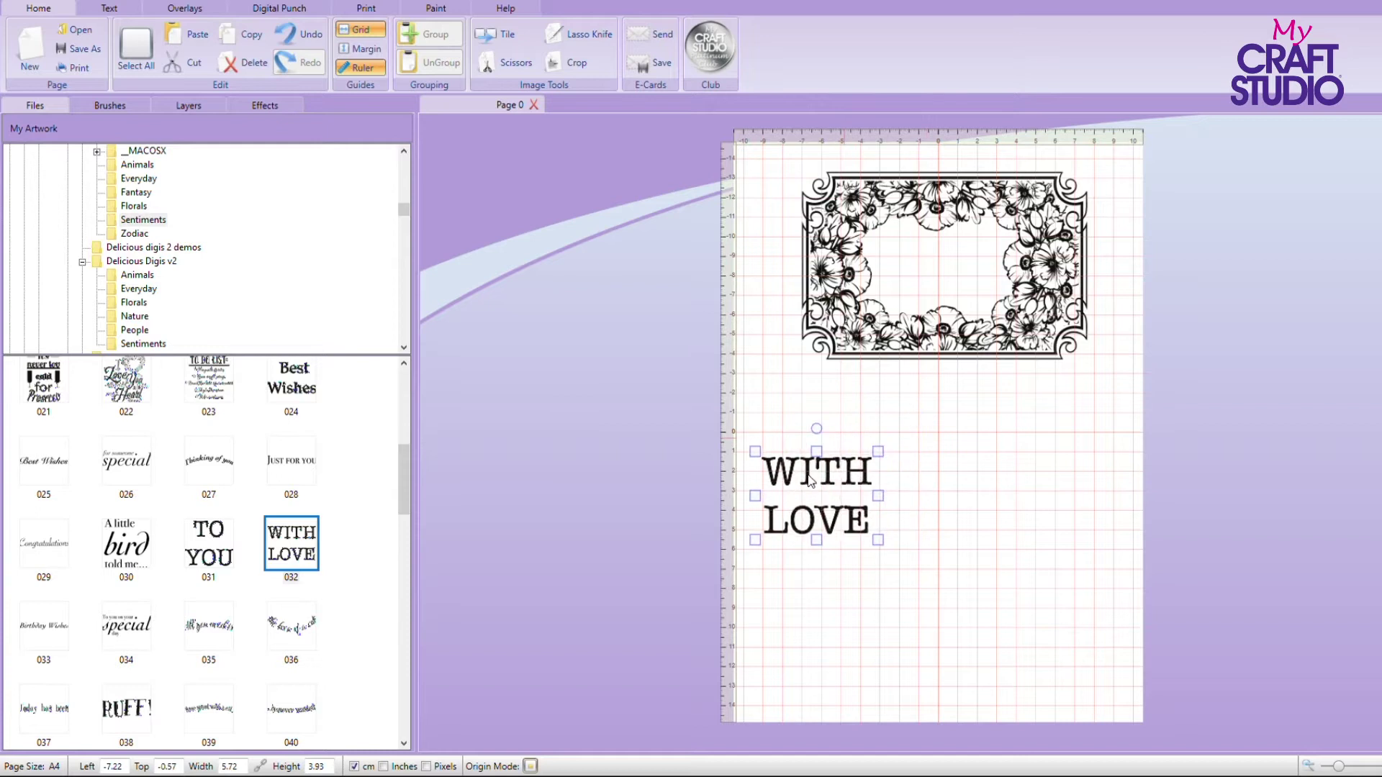
left_click_drag(926, 212, 1198, 199)
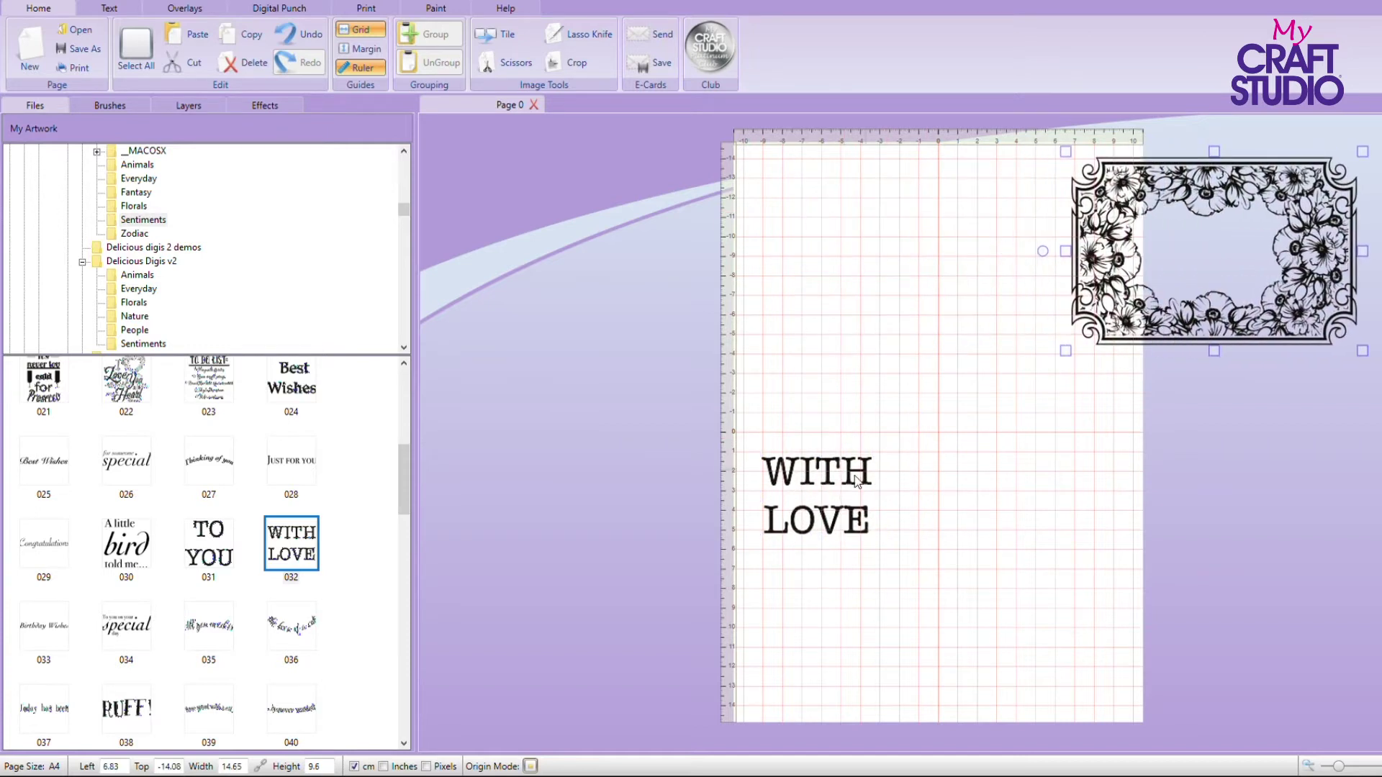
left_click_drag(821, 467, 866, 337)
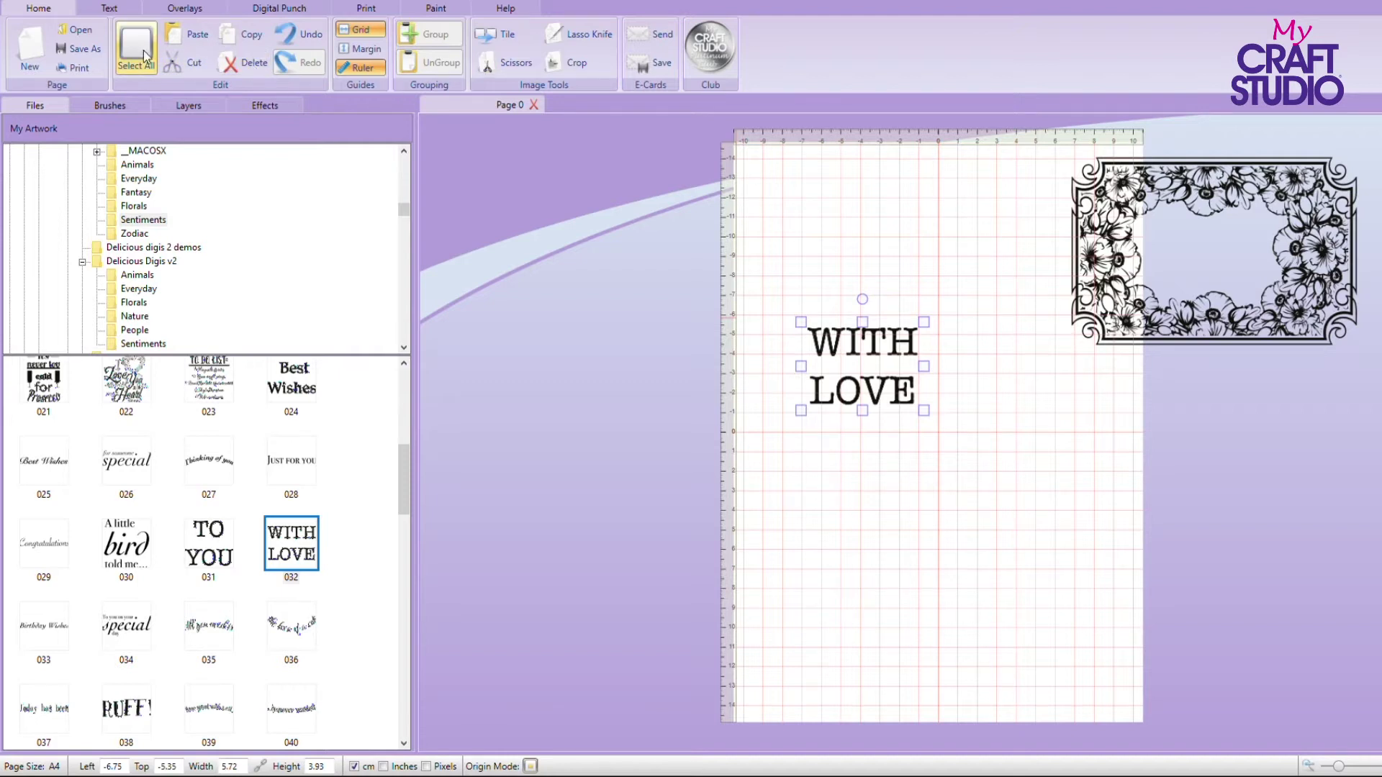
- Copy and paste WITH LOVE, placing the duplicate at the page's lower right
left_click(244, 40)
left_click(192, 37)
left_click(931, 440)
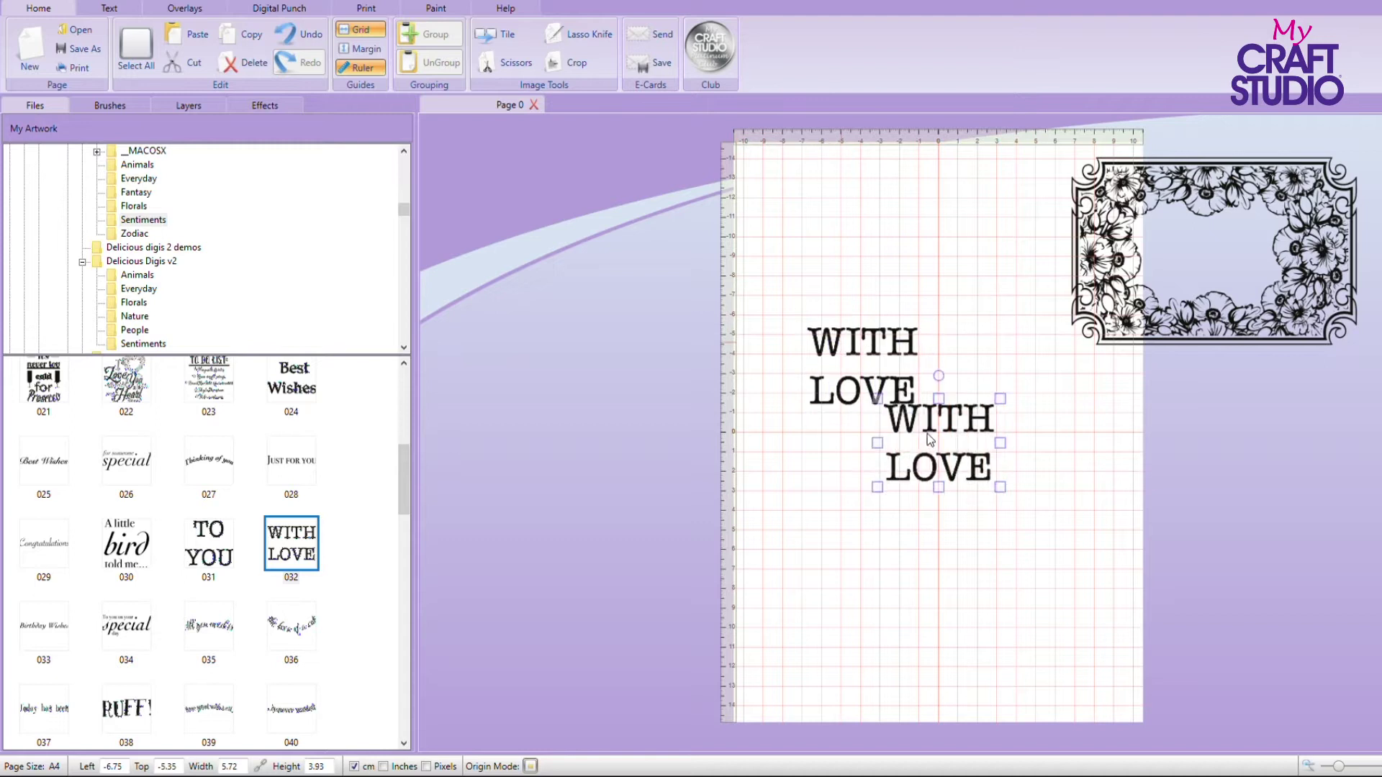
left_click_drag(928, 439, 1046, 579)
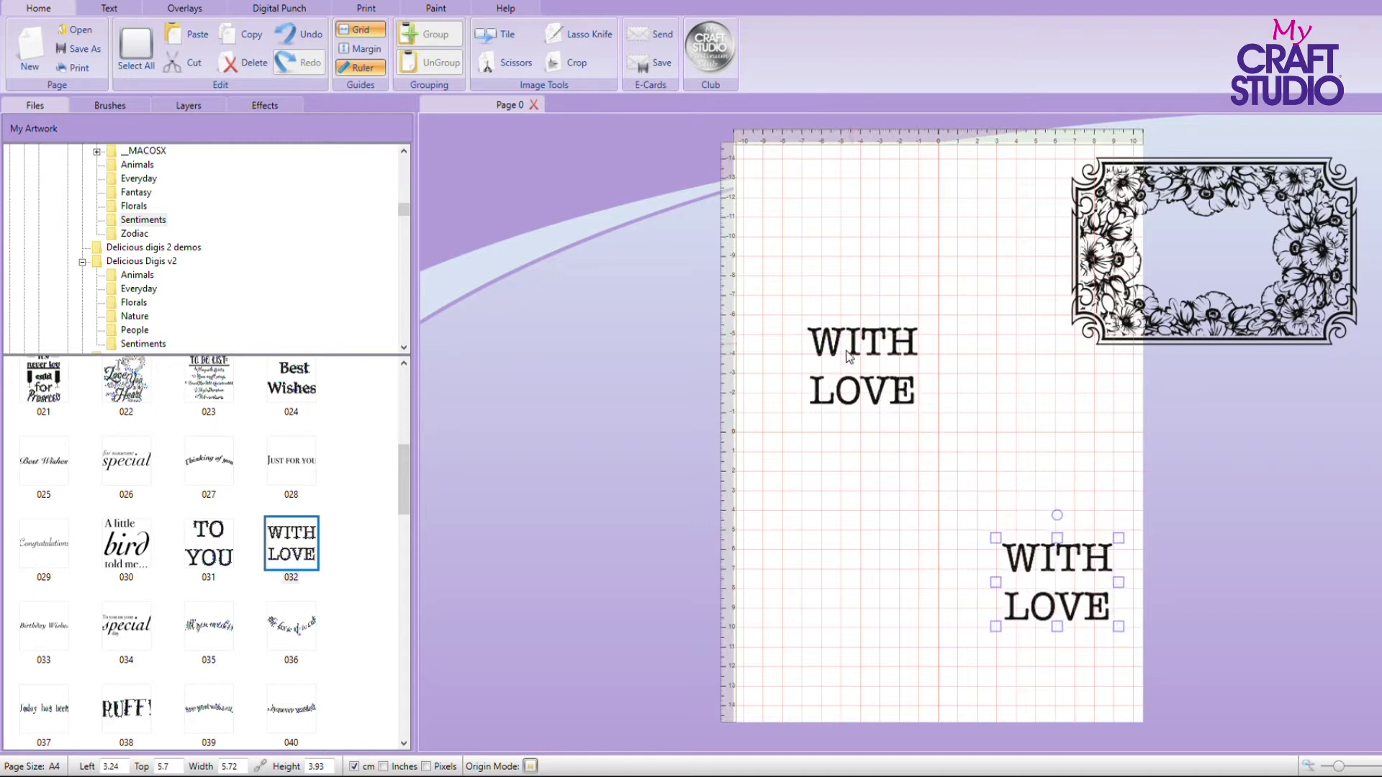
- Crop the lower-right copy, pulling the bottom edge up to cut off LOVE and keep WITH
left_click(556, 64)
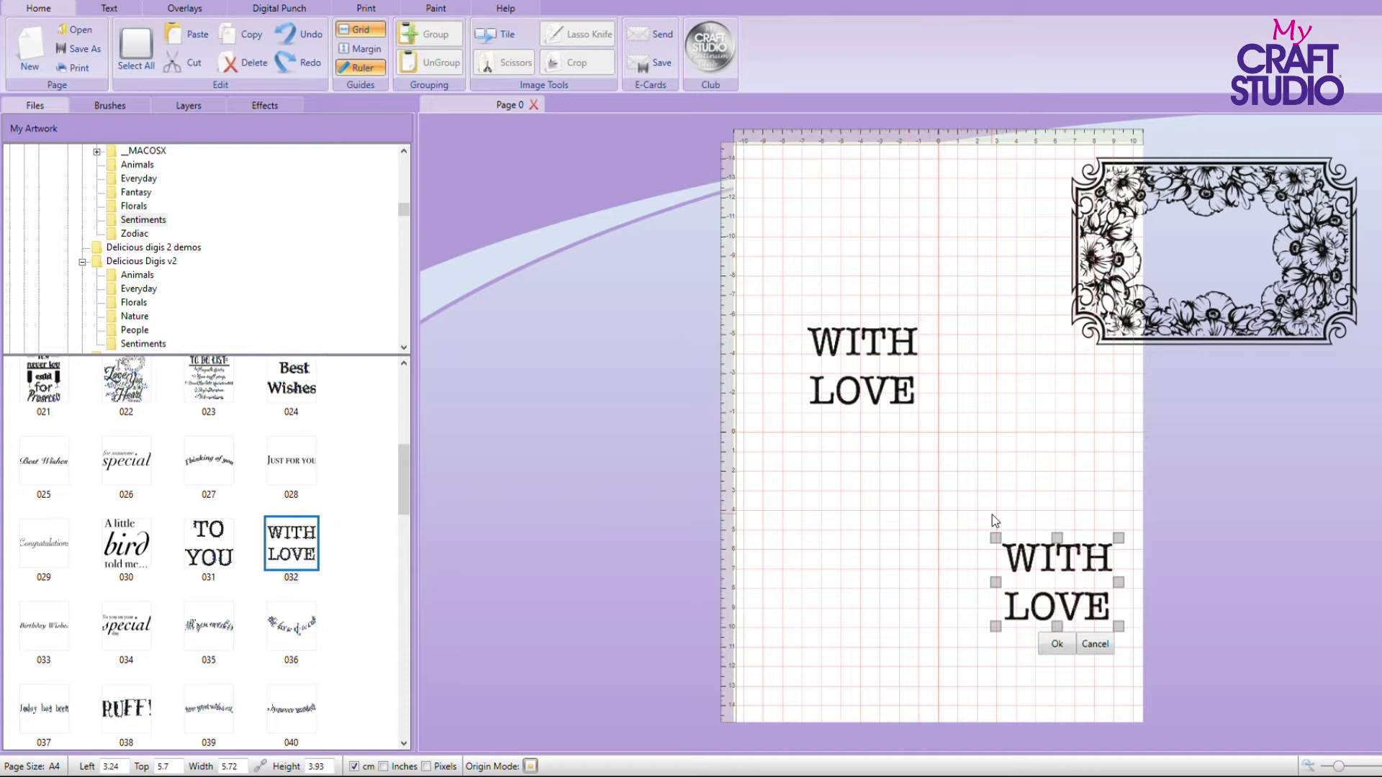
left_click(1095, 644)
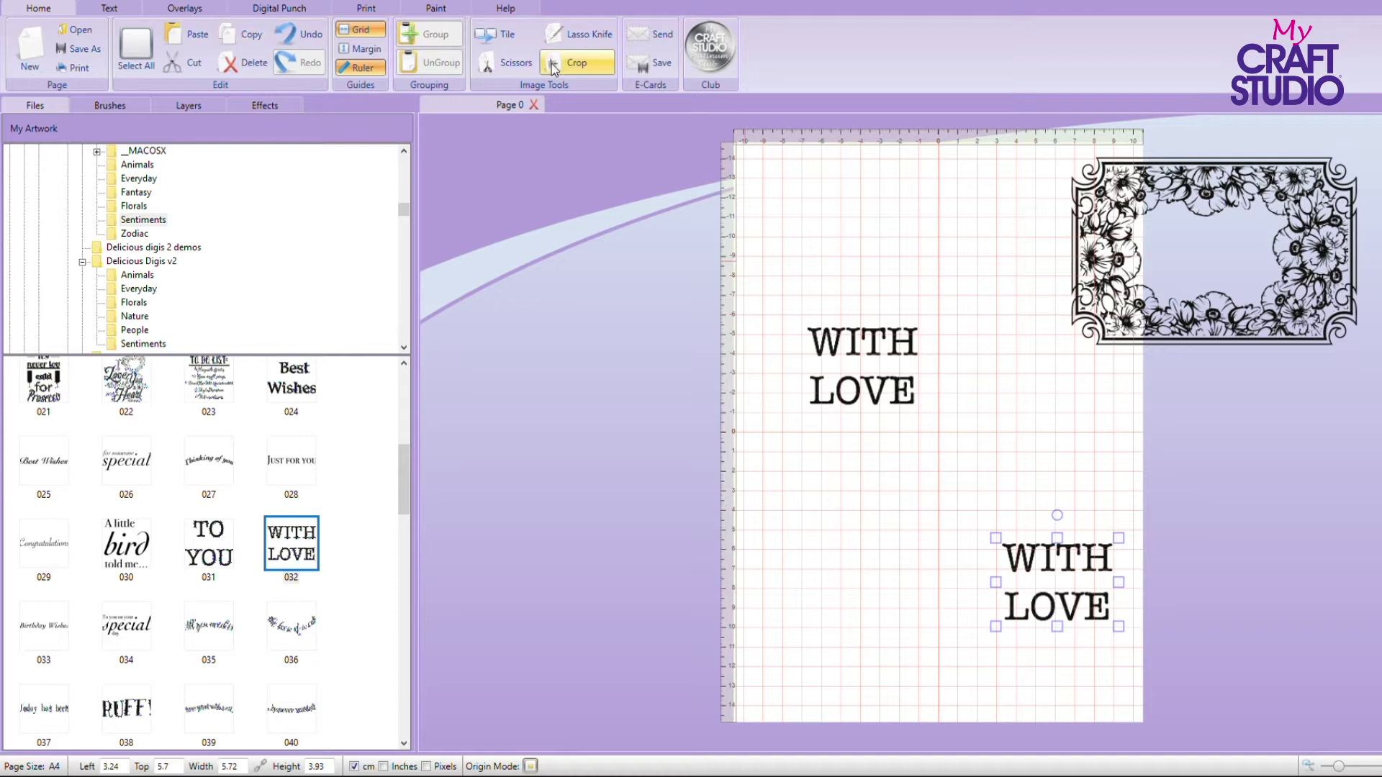
left_click(999, 539)
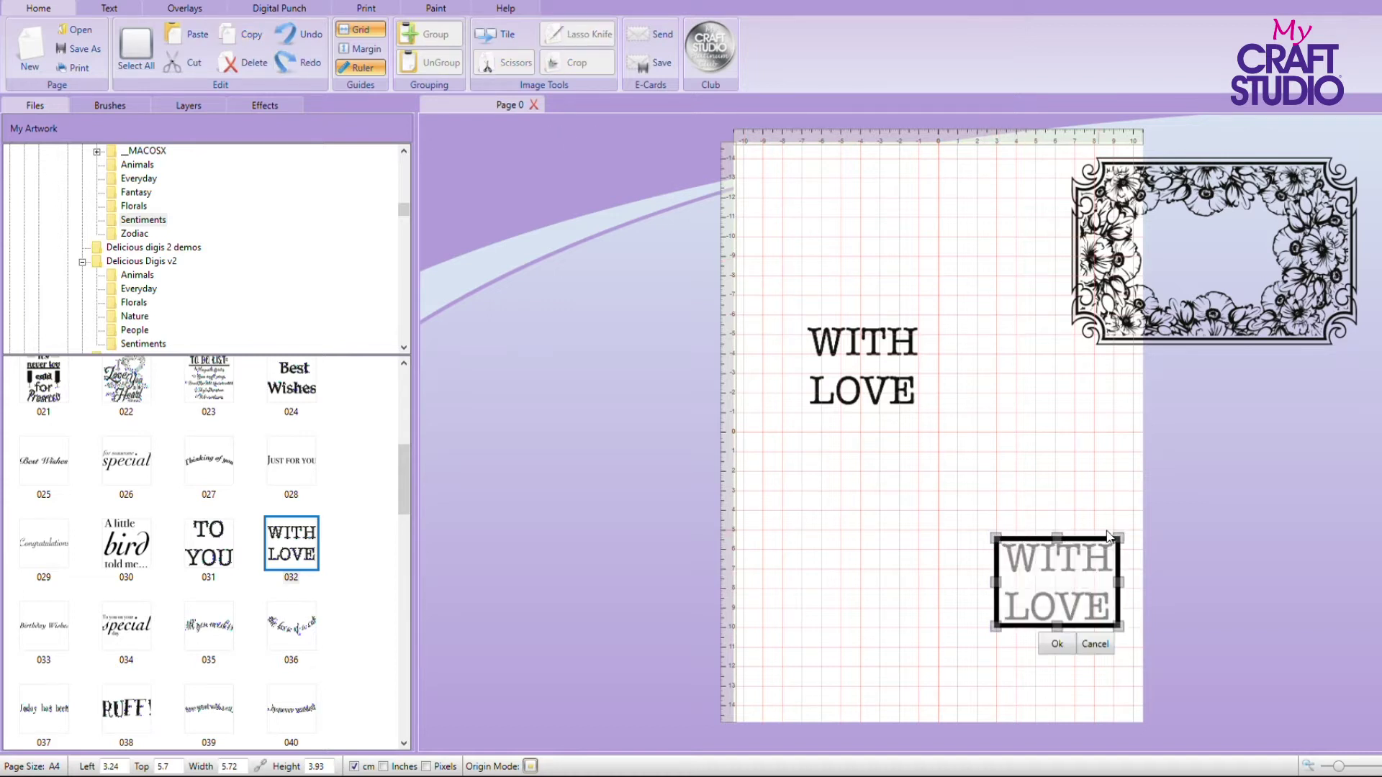
left_click_drag(1125, 568, 1126, 578)
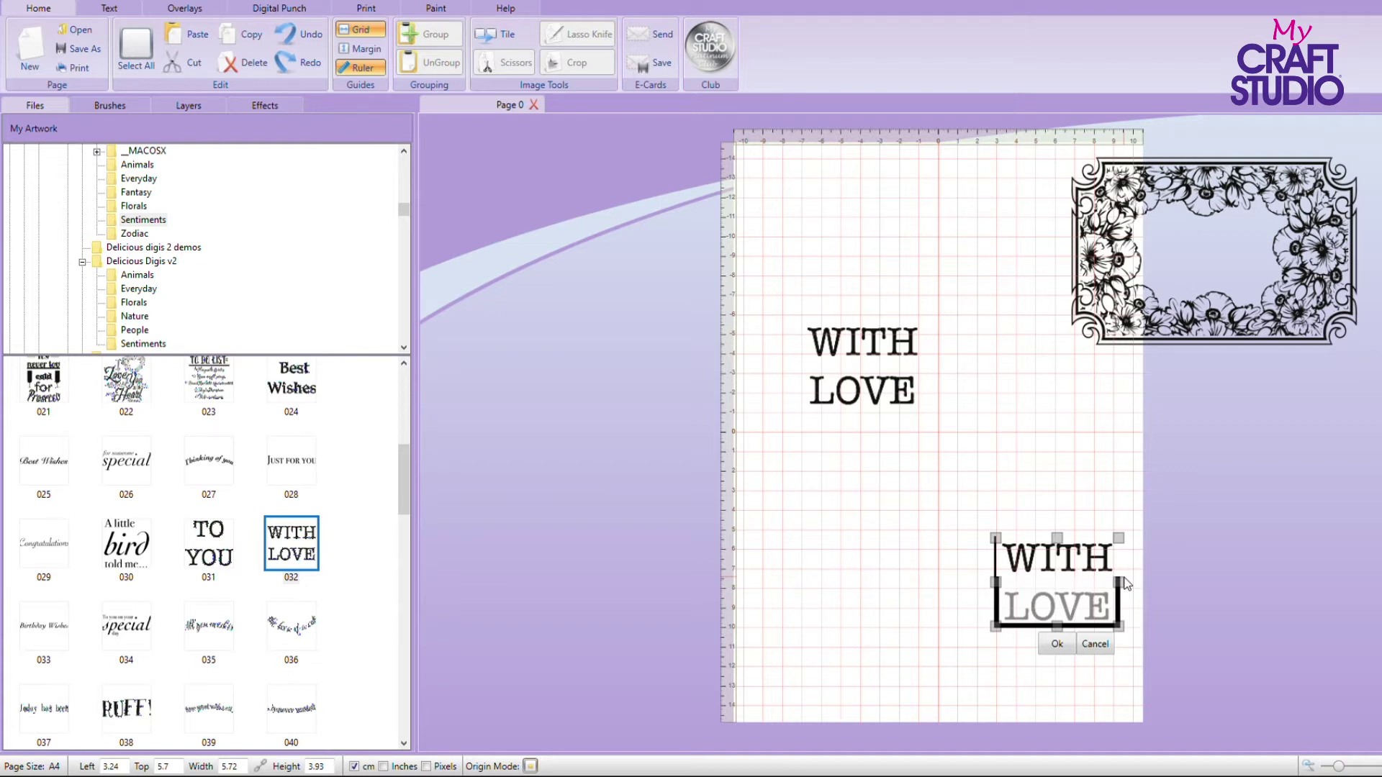
left_click_drag(1126, 583, 1126, 584)
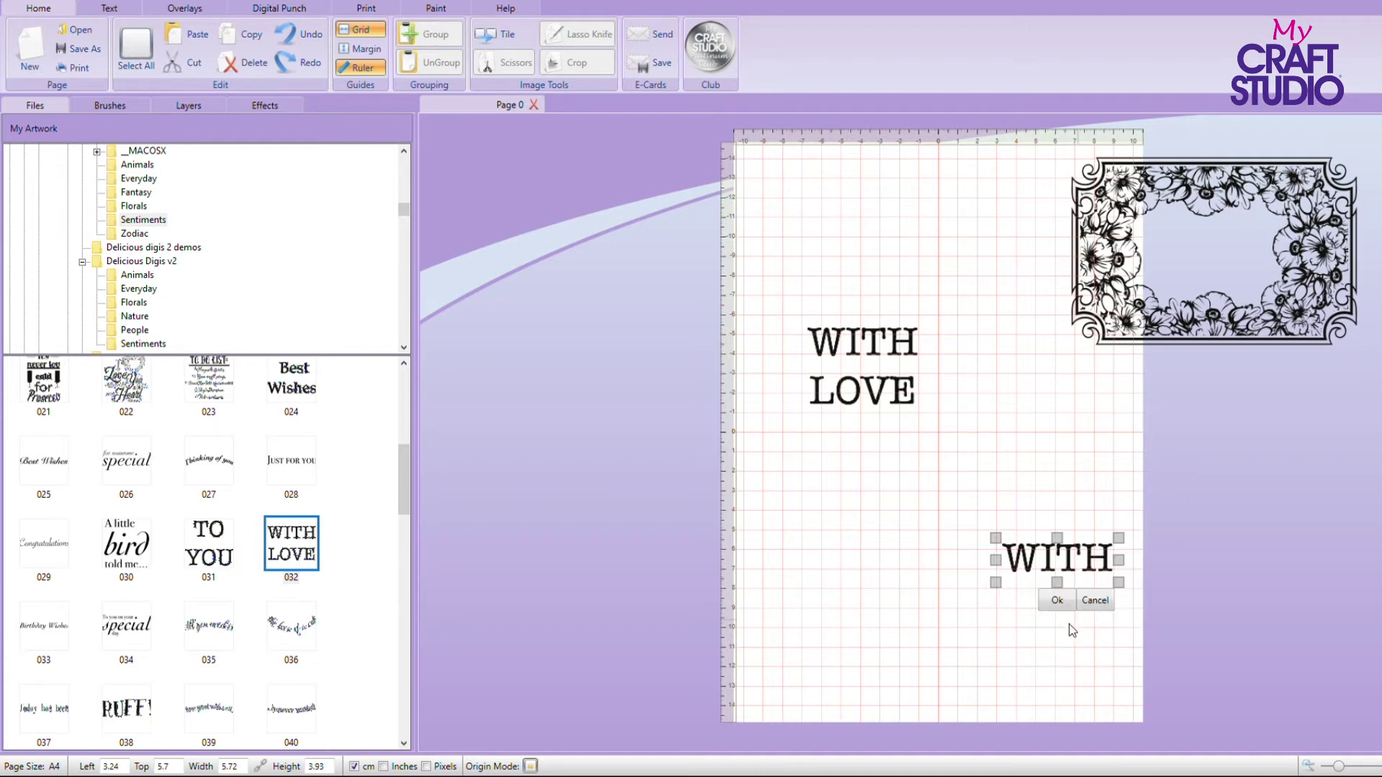
left_click(1057, 601)
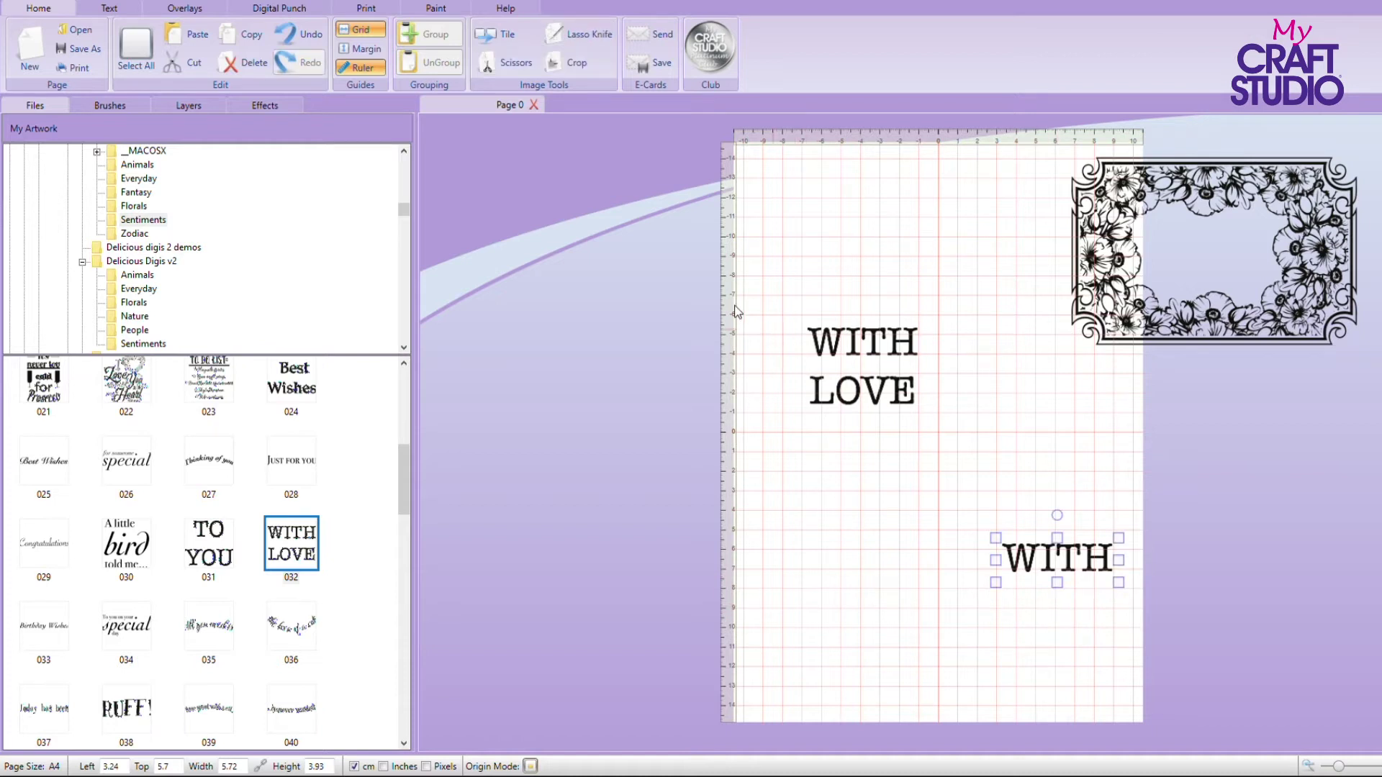
- Crop the upper copy down to LOVE and stack the WITH piece snugly above it
left_click(831, 379)
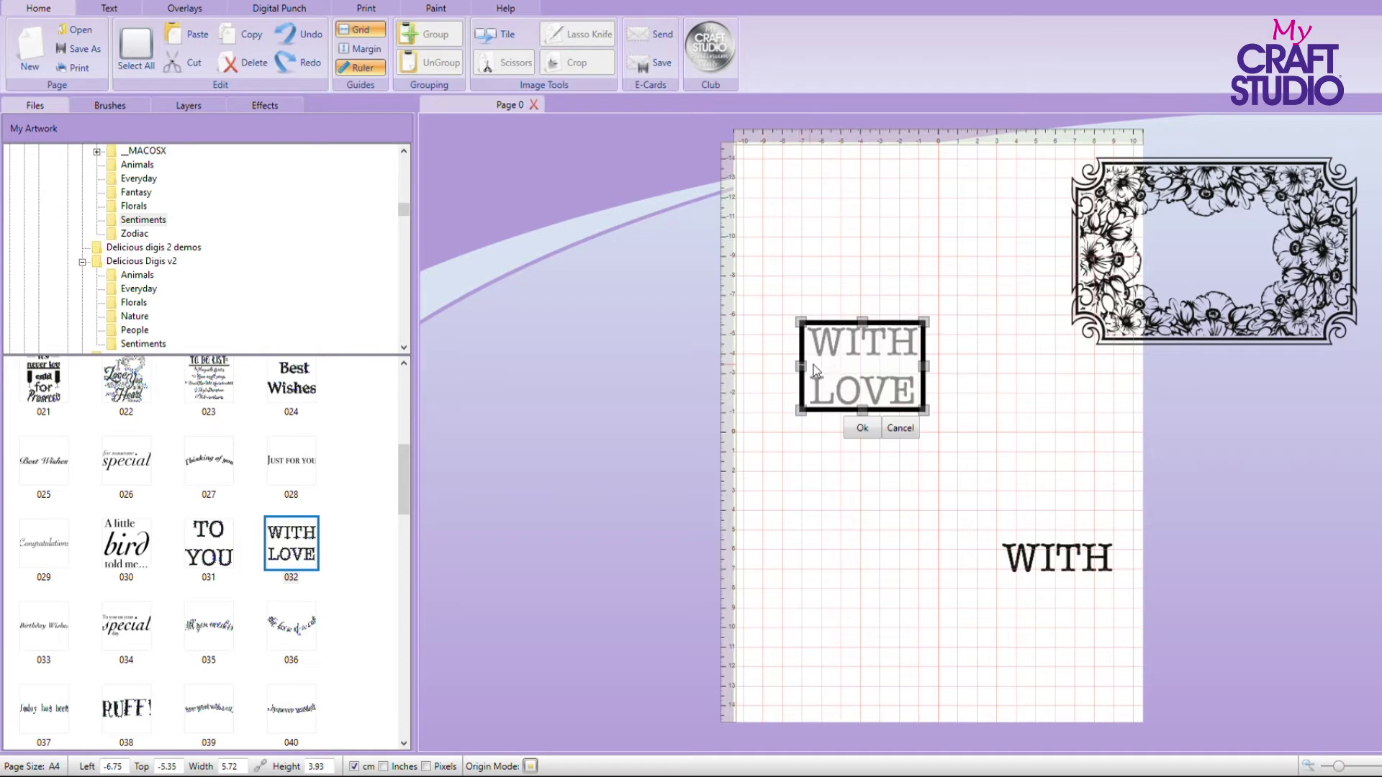
left_click_drag(924, 370, 930, 416)
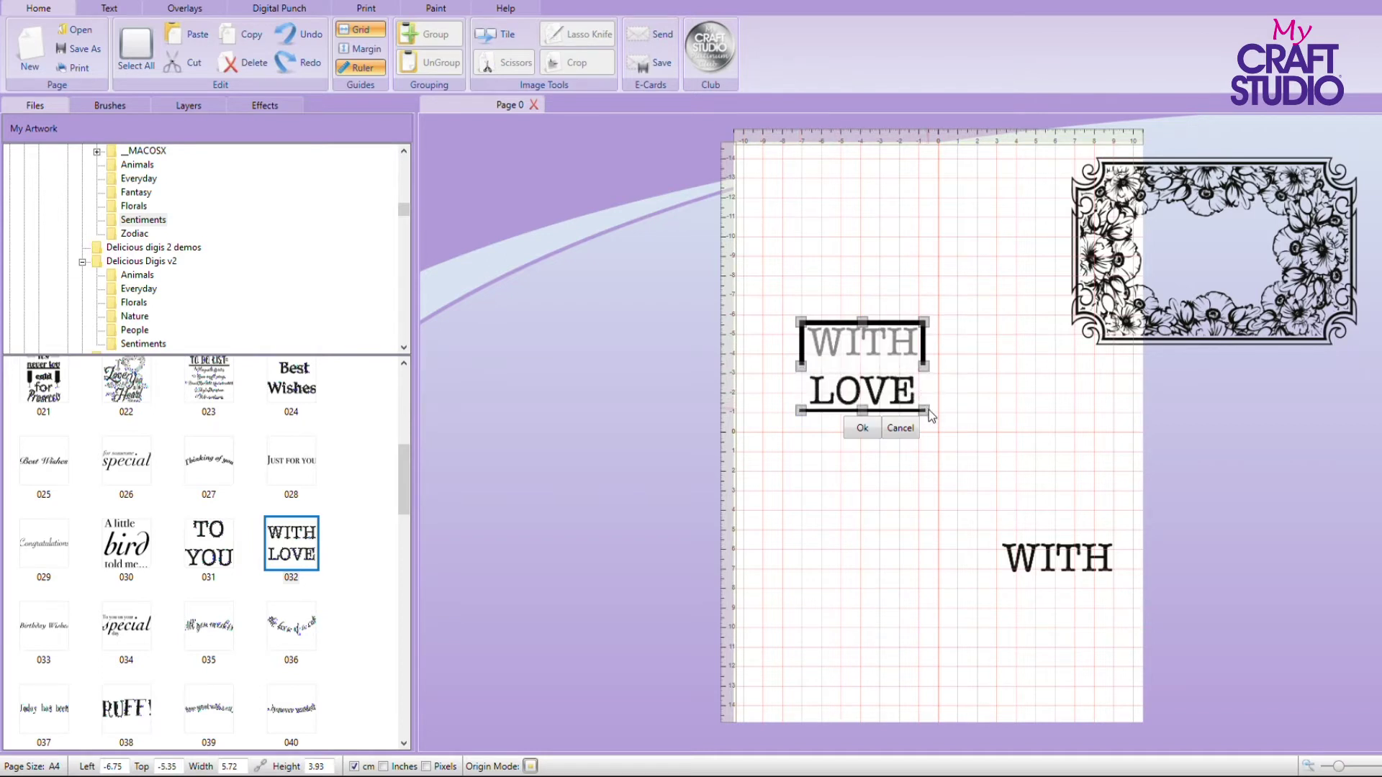
left_click(861, 427)
left_click_drag(1046, 557, 837, 339)
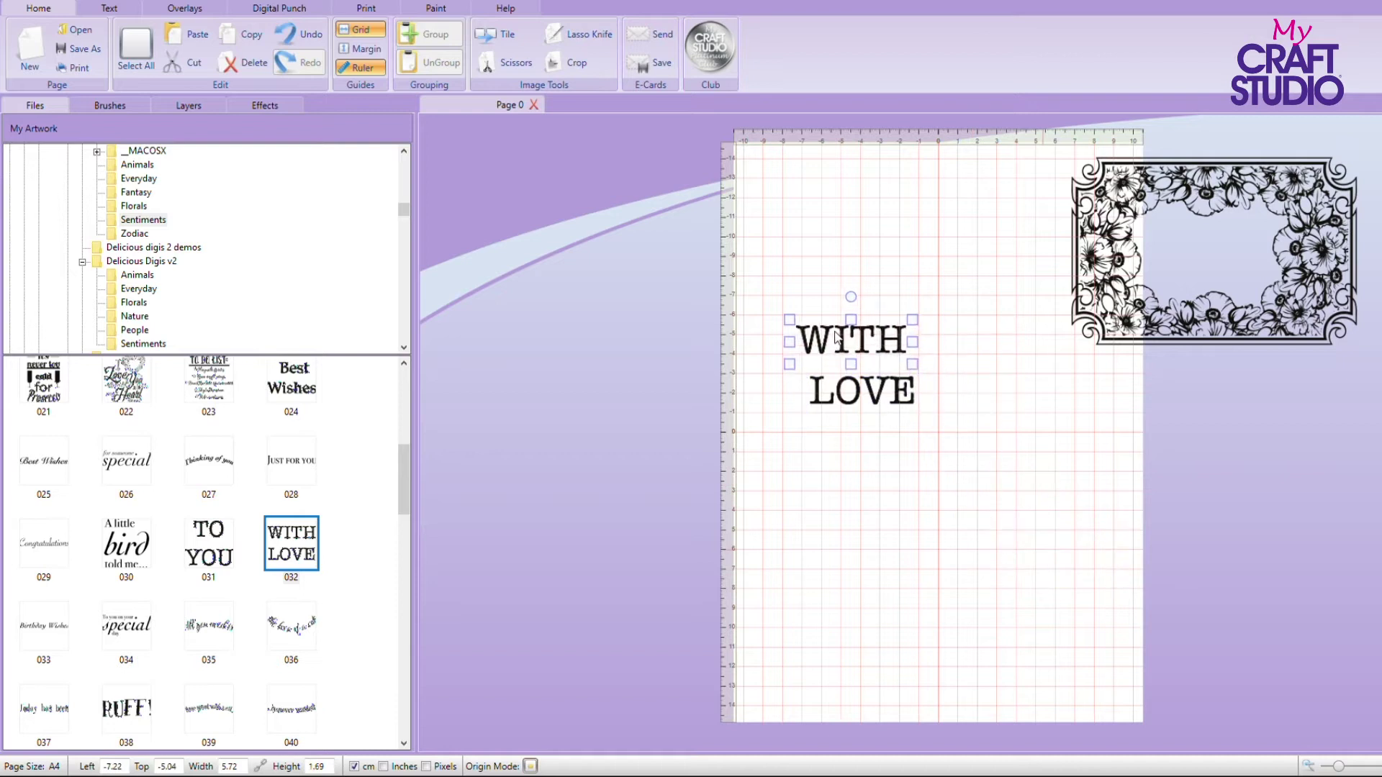
left_click_drag(863, 405, 851, 381)
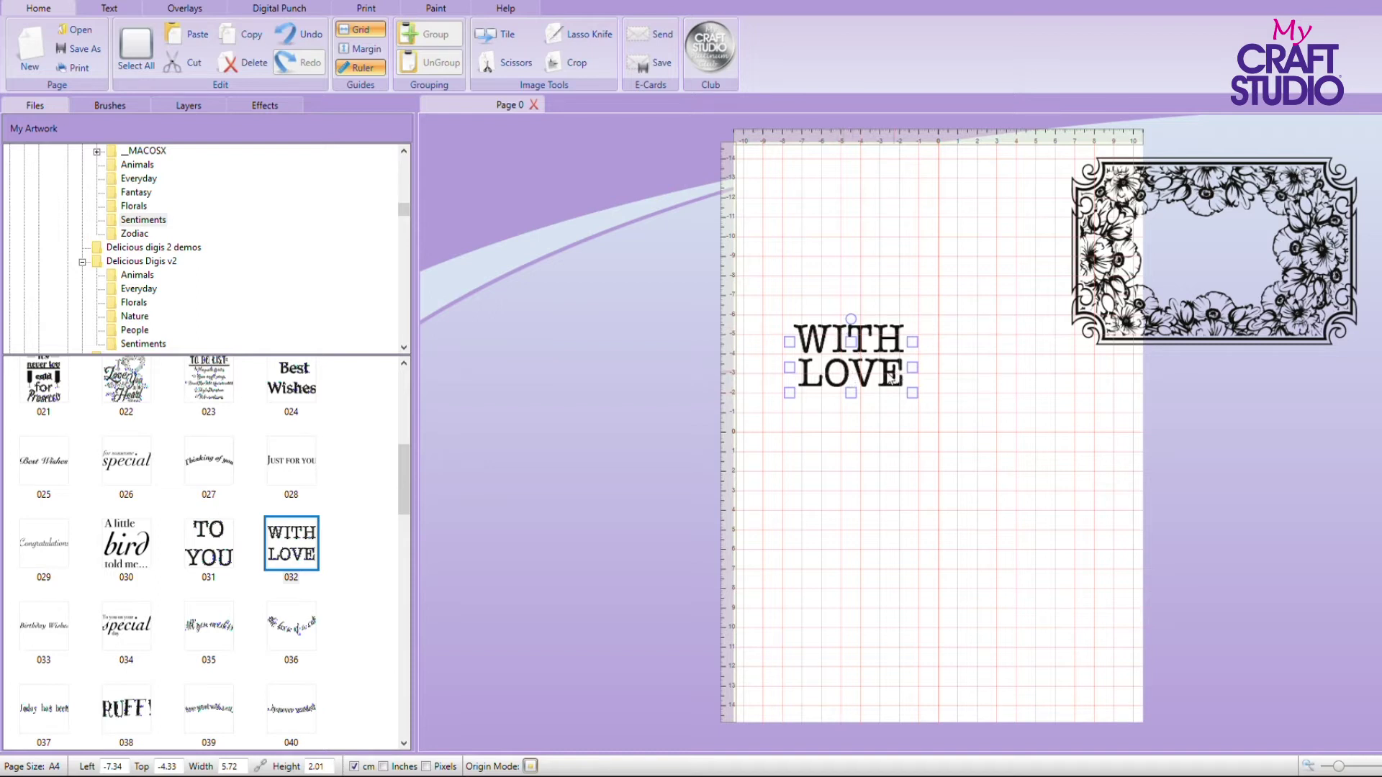
- Group the WITH and LOVE pieces and enlarge the group to 9.01 × 4.93 cm
left_click(148, 48)
left_click(826, 242)
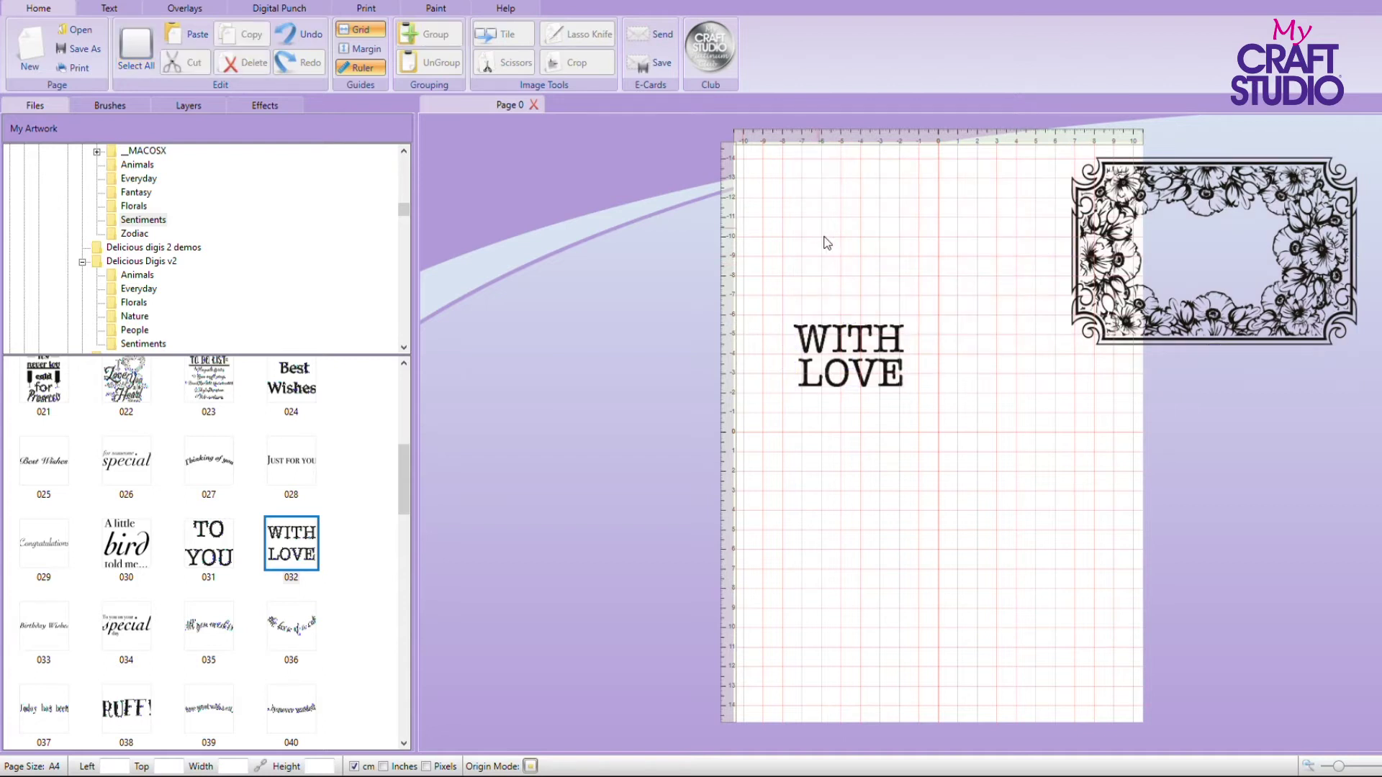
left_click(862, 346)
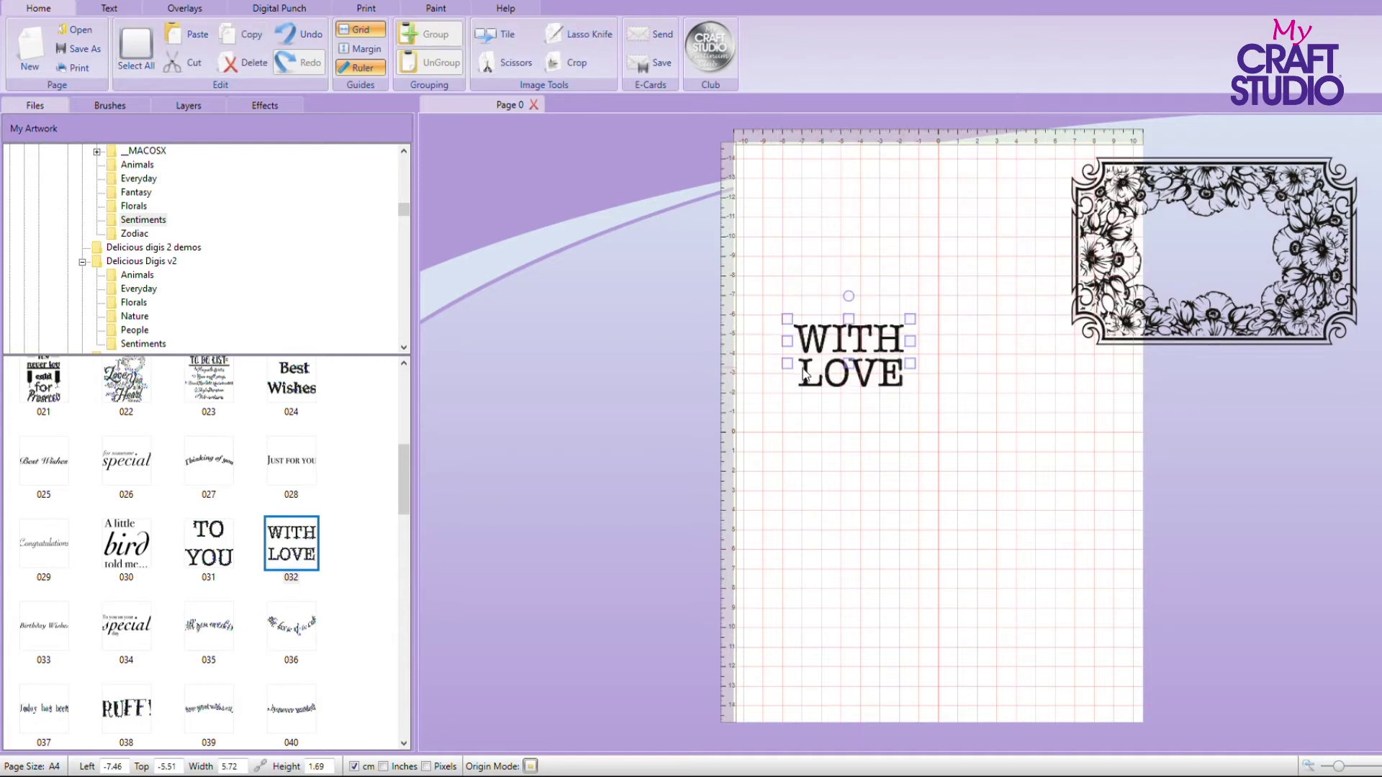
left_click(827, 378, "shift")
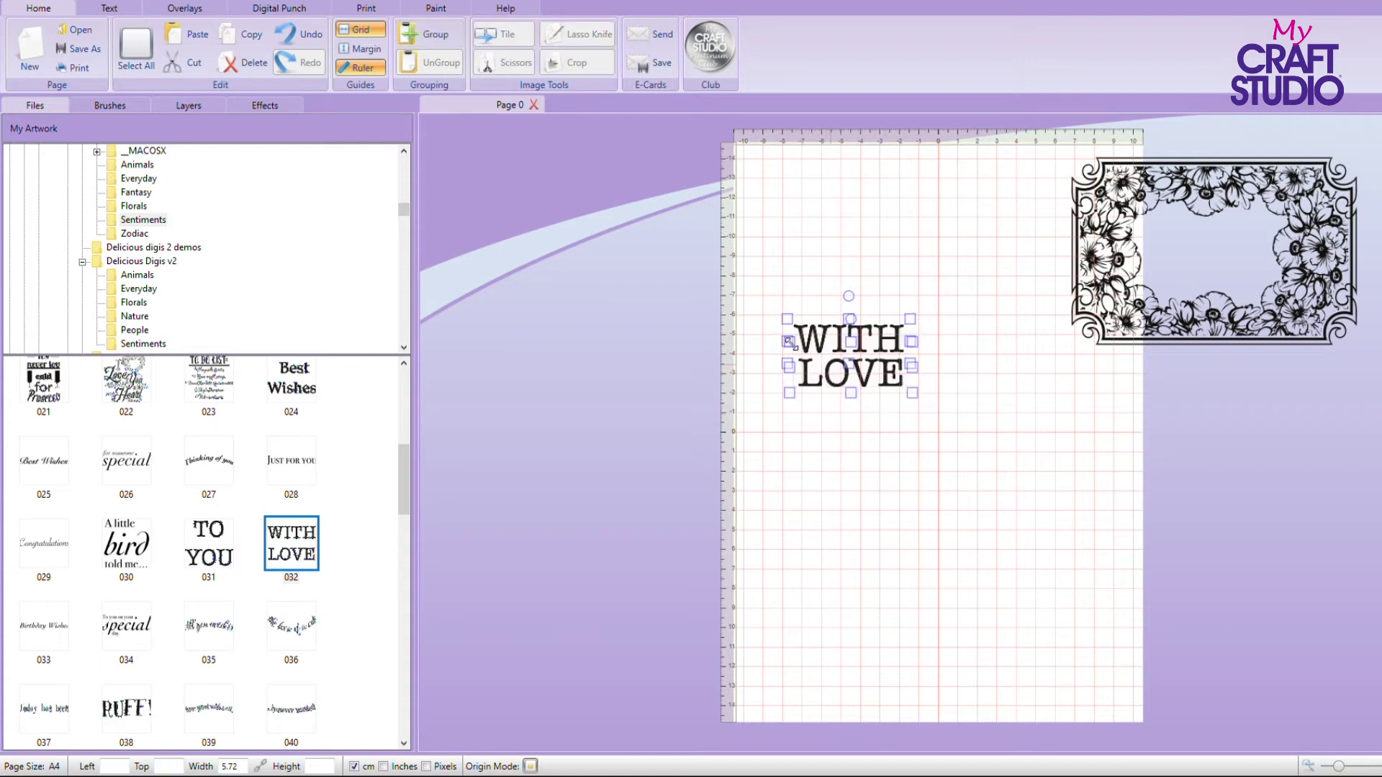
left_click(448, 44)
left_click(450, 49)
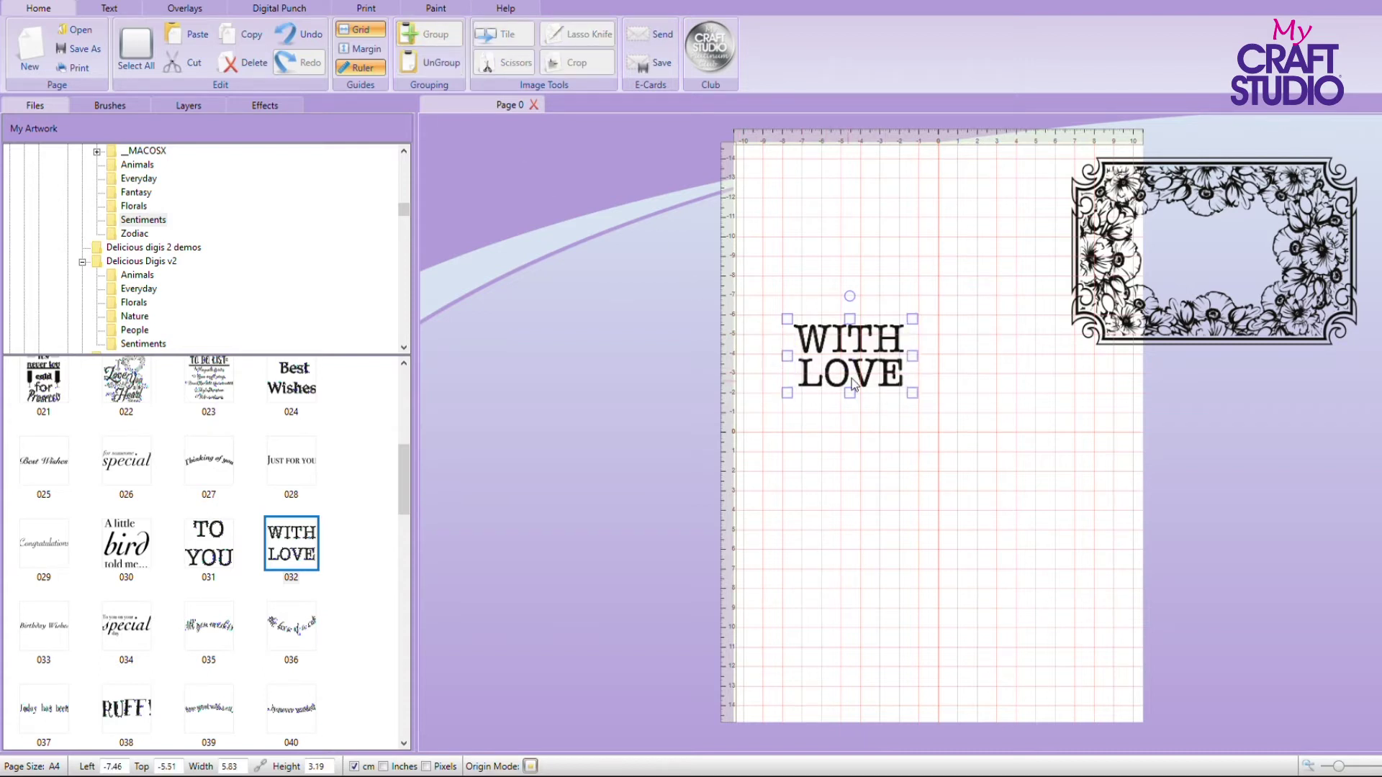
left_click_drag(914, 397, 975, 429)
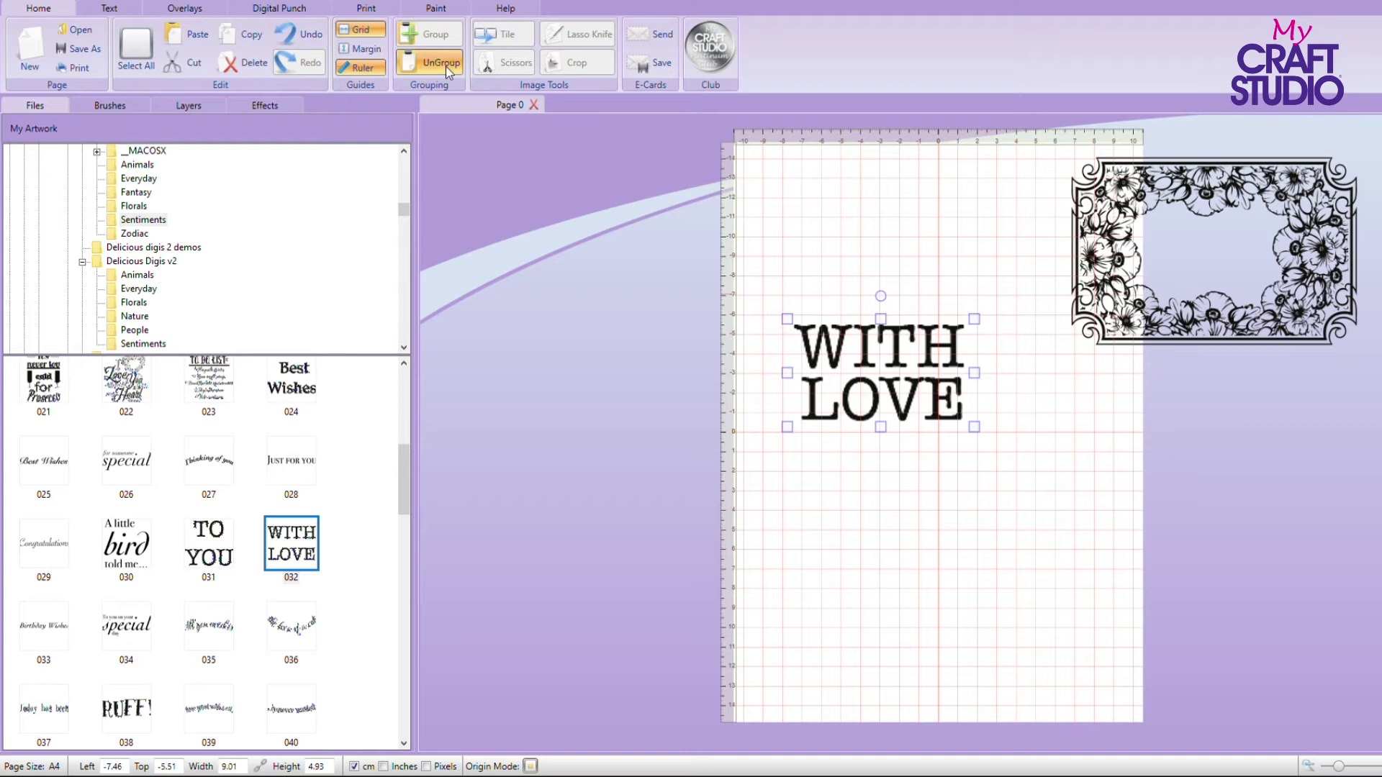
- Ungroup the words, shift LOVE right and tuck it beneath WITH, then select both
left_click(882, 381, "shift")
left_click_drag(917, 424, 935, 470)
left_click(954, 507)
mouse_move(918, 390)
left_mouse_down()
mouse_move(915, 318)
mouse_move(920, 367)
left_mouse_up()
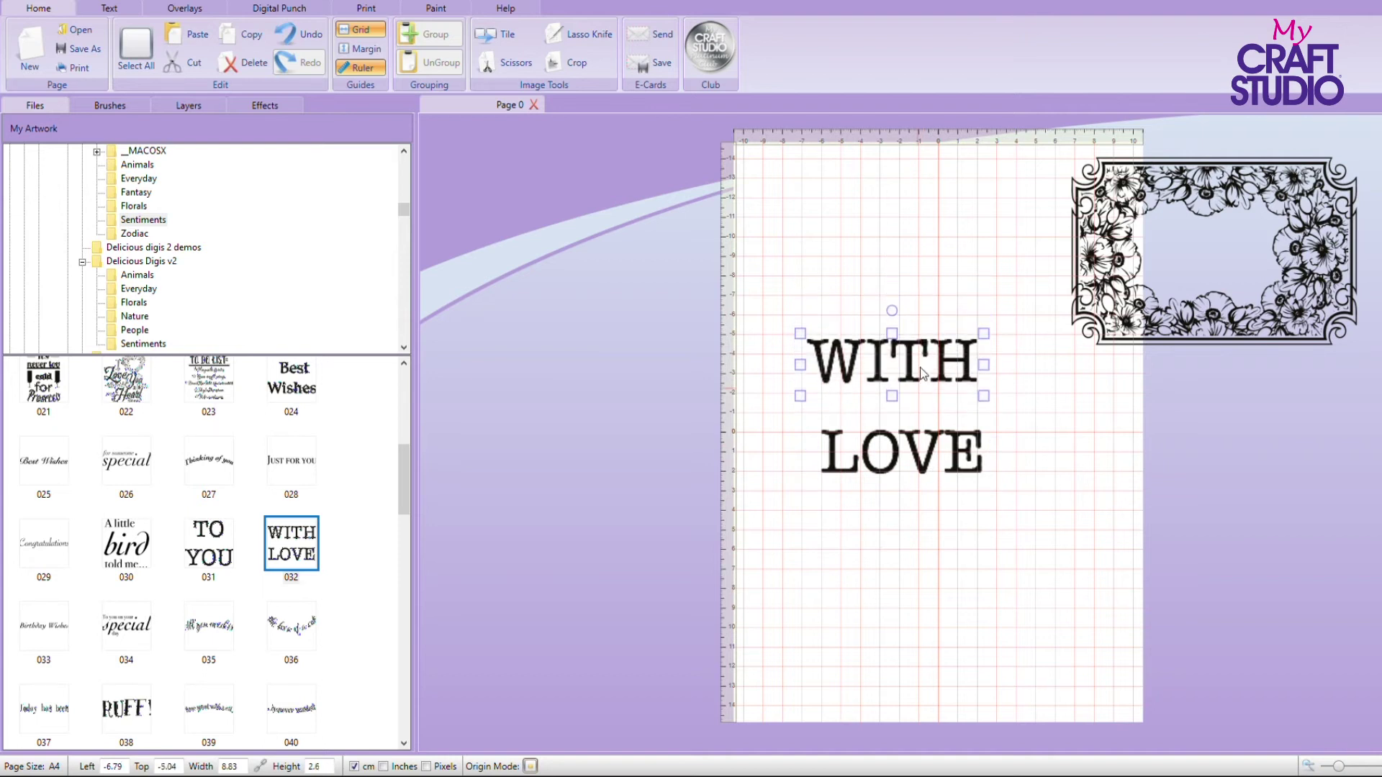
left_click_drag(909, 461, 950, 420)
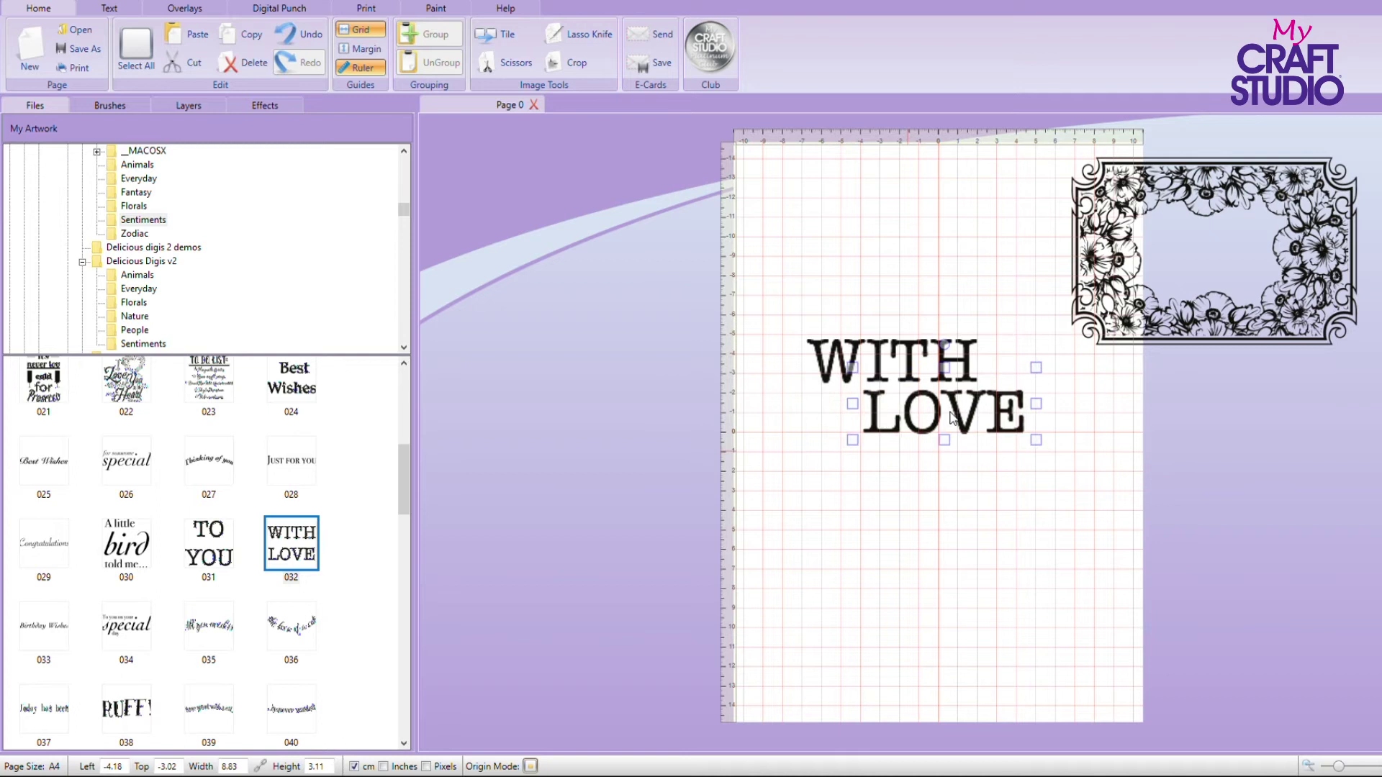
left_click_drag(950, 416, 957, 417)
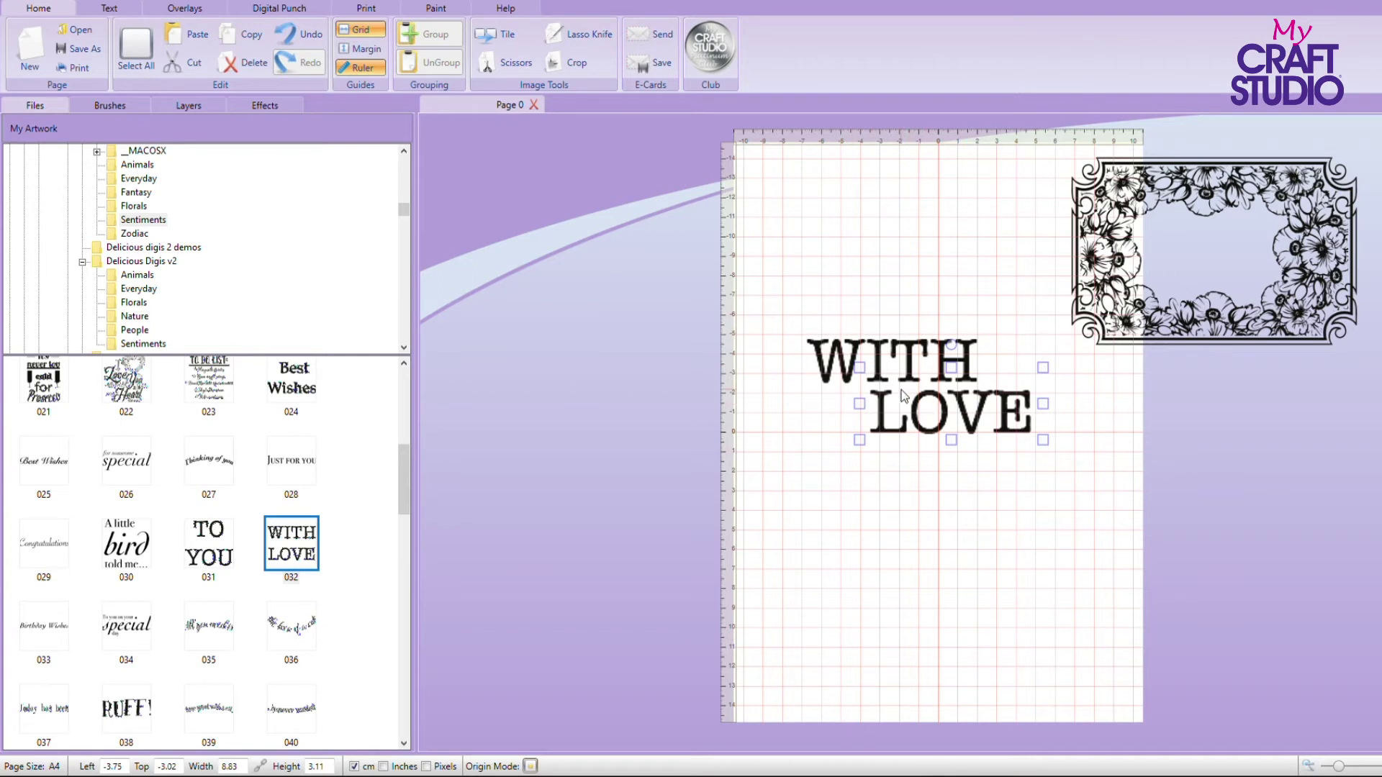
left_click(936, 344, "shift")
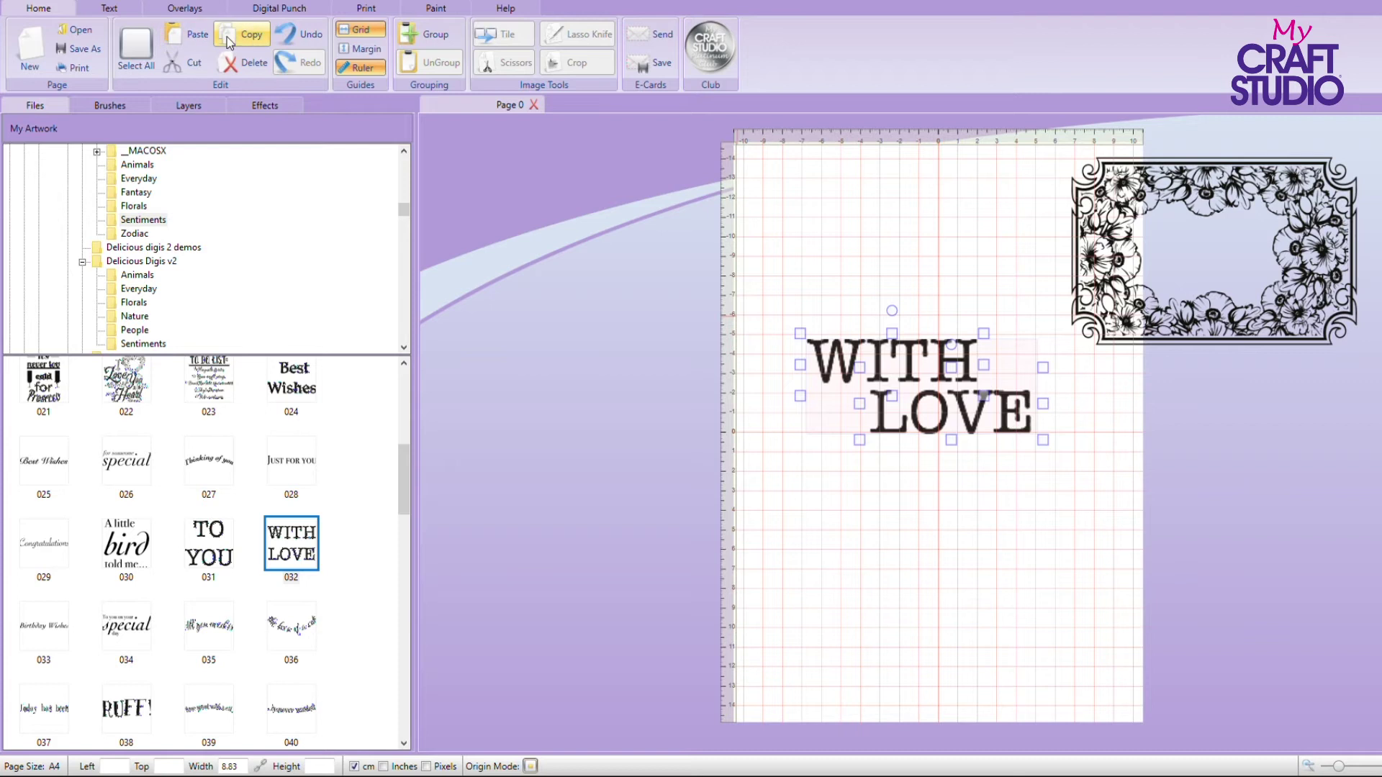
- Bring the floral frame over the sentiment, enlarge it, and move it to the page top
left_click(429, 34)
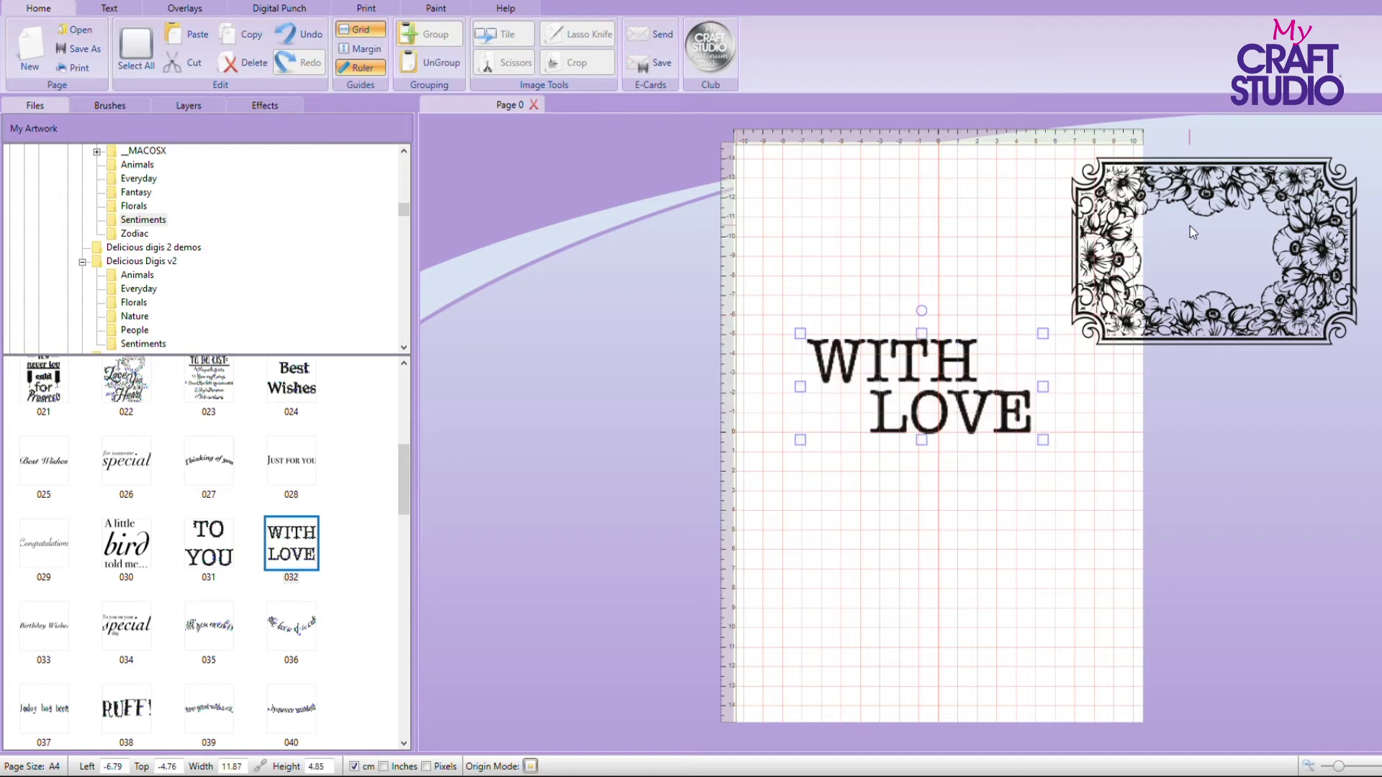
left_click_drag(1190, 226, 924, 281)
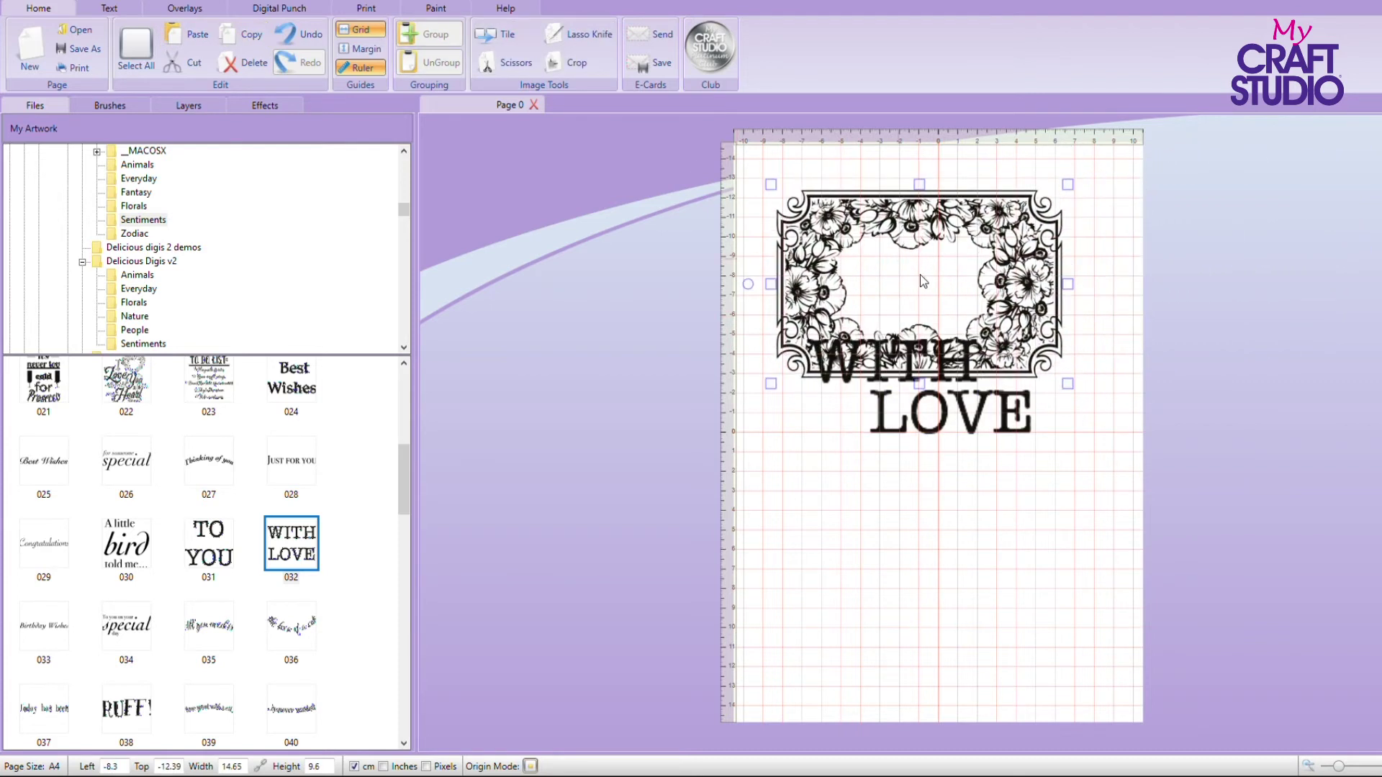
left_click_drag(1068, 383, 1189, 521)
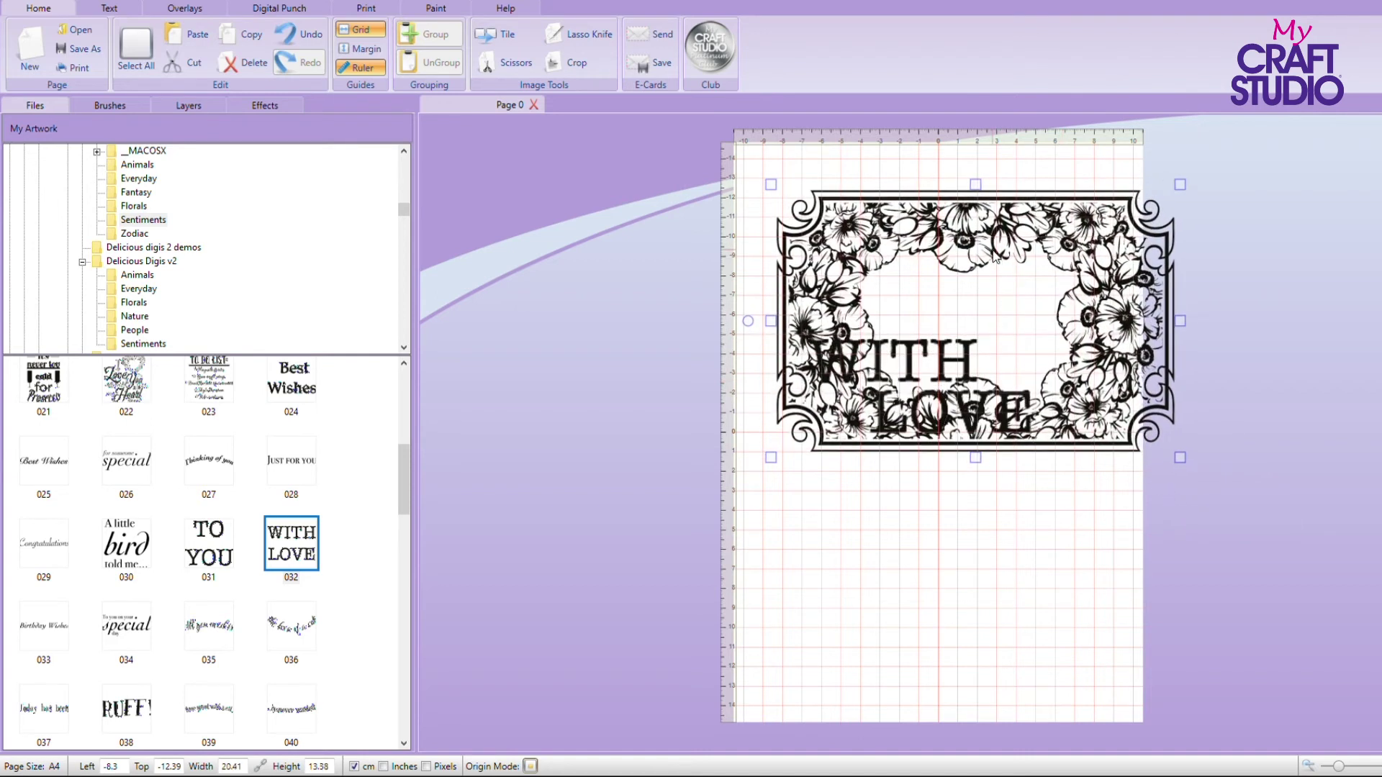
left_click_drag(996, 257, 1006, 201)
- Centre the WITH LOVE sentiment inside the frame, sized 9.35 × 3.82 cm
left_click_drag(943, 409, 1020, 295)
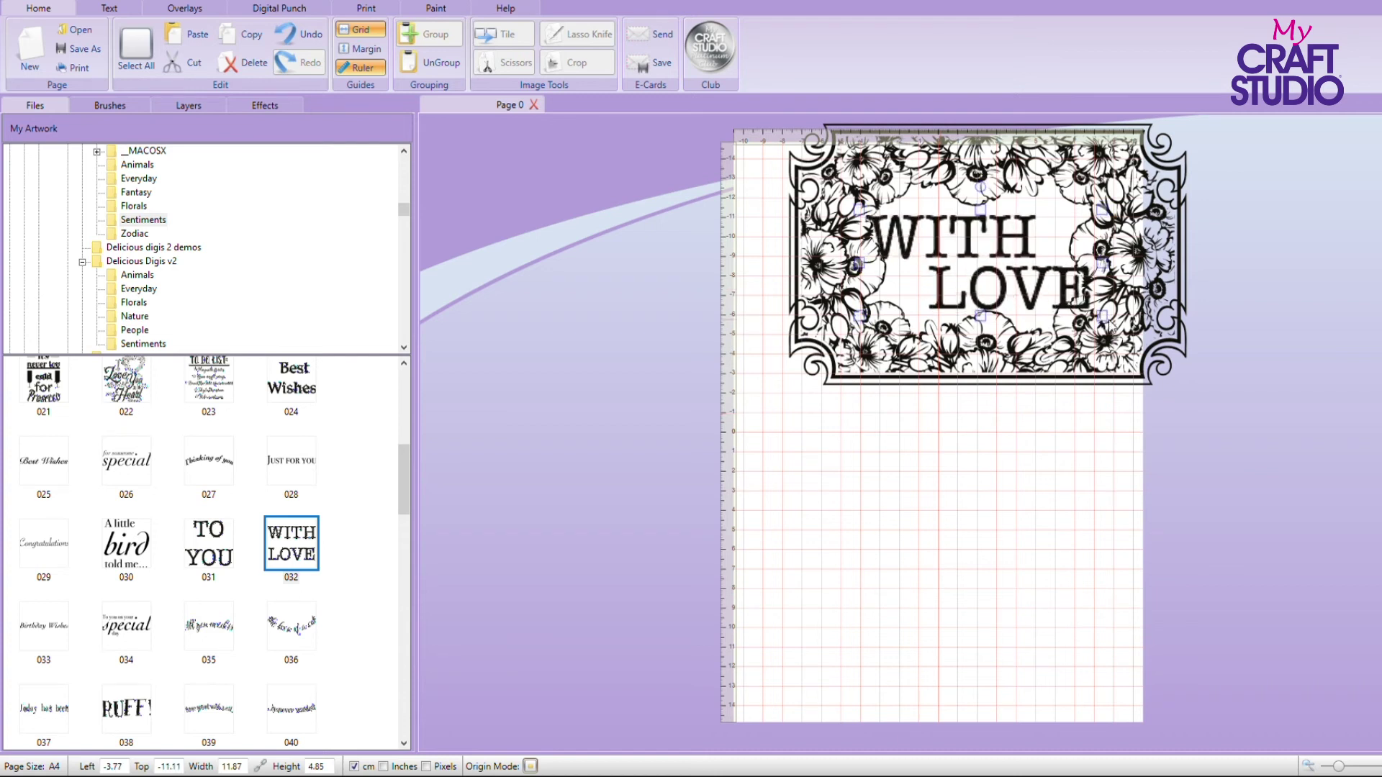
mouse_move(1104, 319)
left_mouse_down()
mouse_move(1011, 275)
mouse_move(1093, 311)
left_mouse_up()
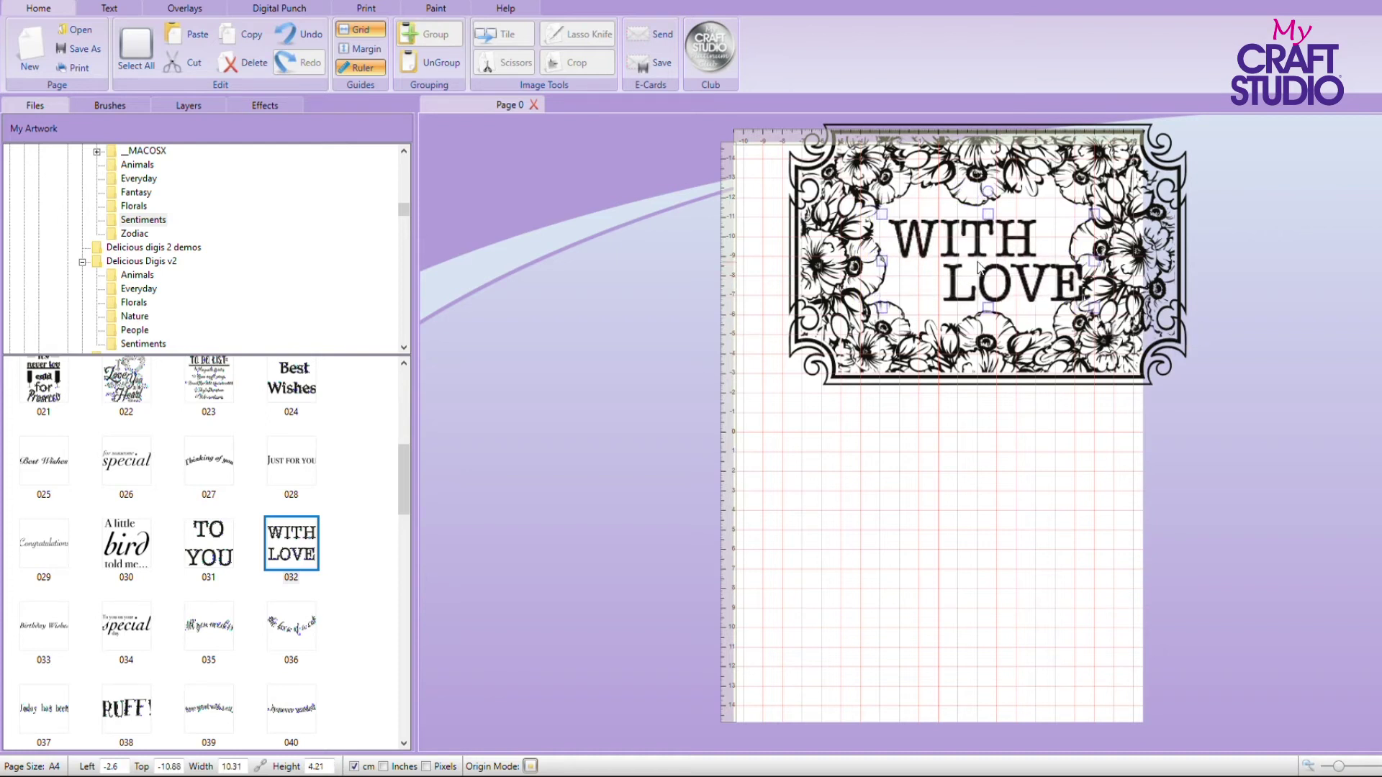
left_click_drag(975, 270, 989, 298)
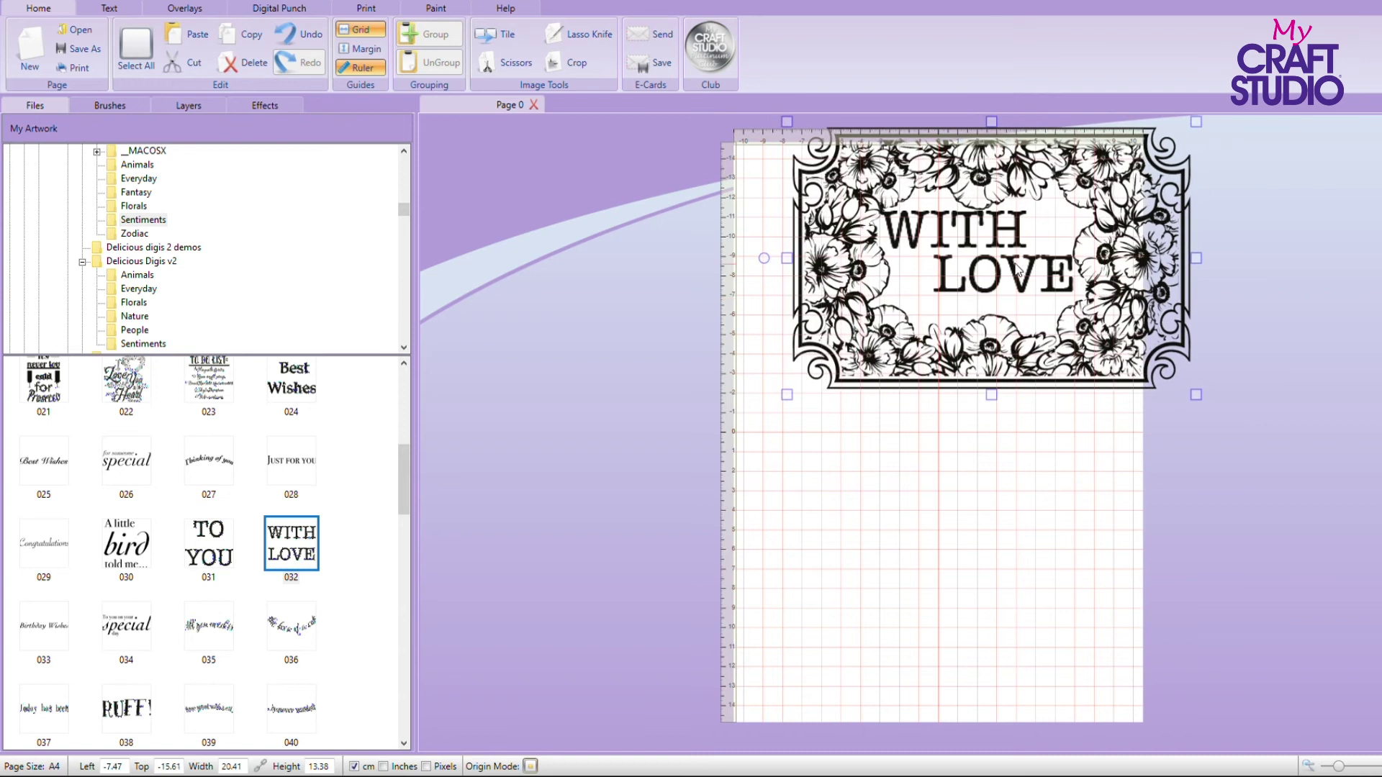
left_click(1018, 272)
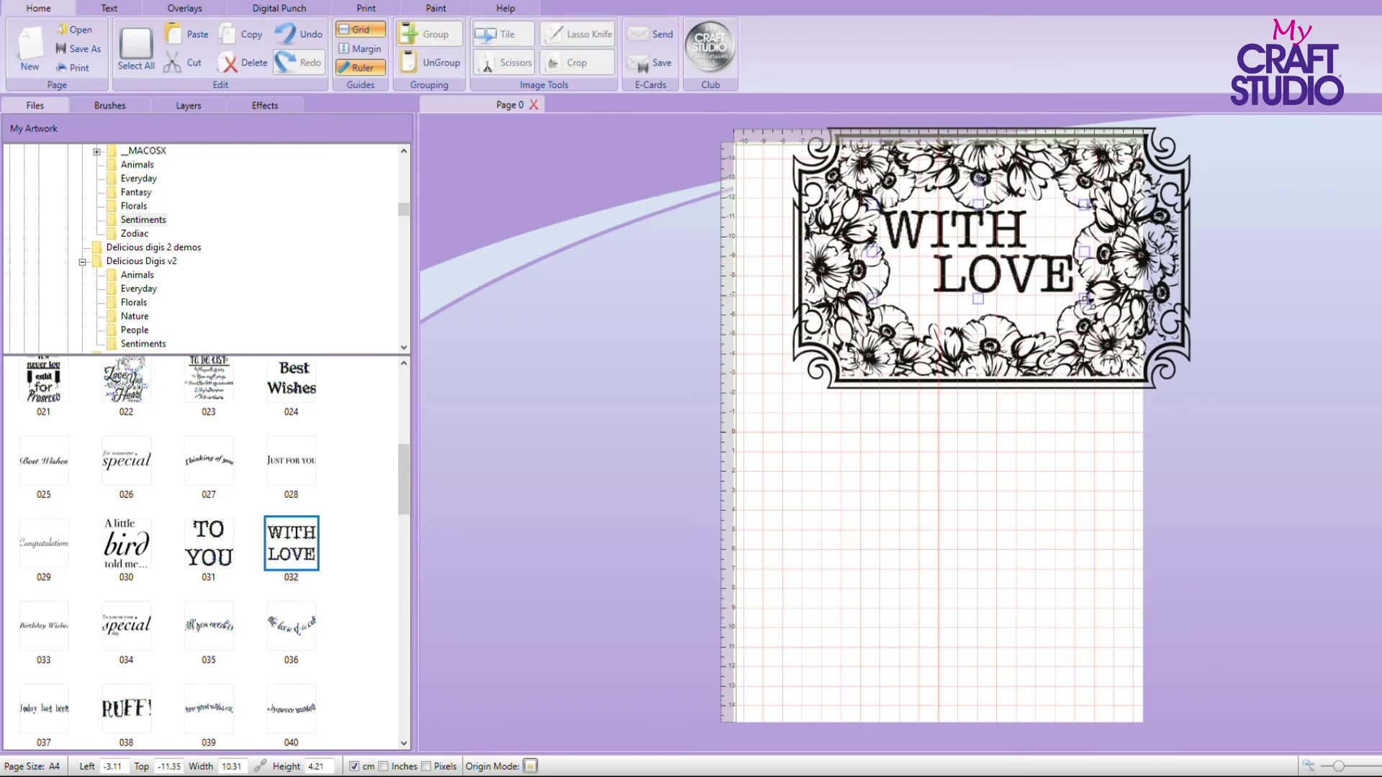
left_click_drag(1085, 300, 1021, 279)
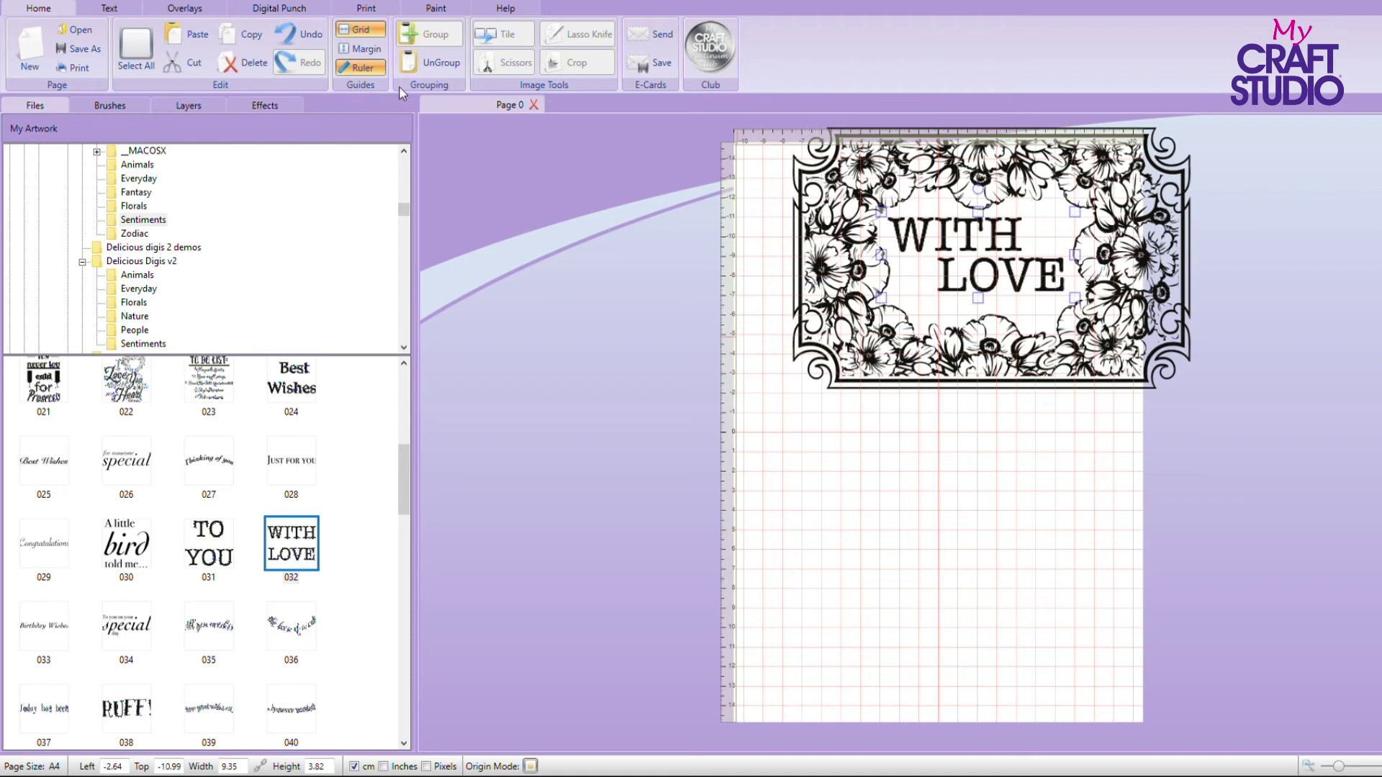
- Ungroup WITH LOVE and set LOVE lower, offset beneath WITH at Left -0.04, Top -9.08 cm
left_click(423, 62)
left_click(979, 516)
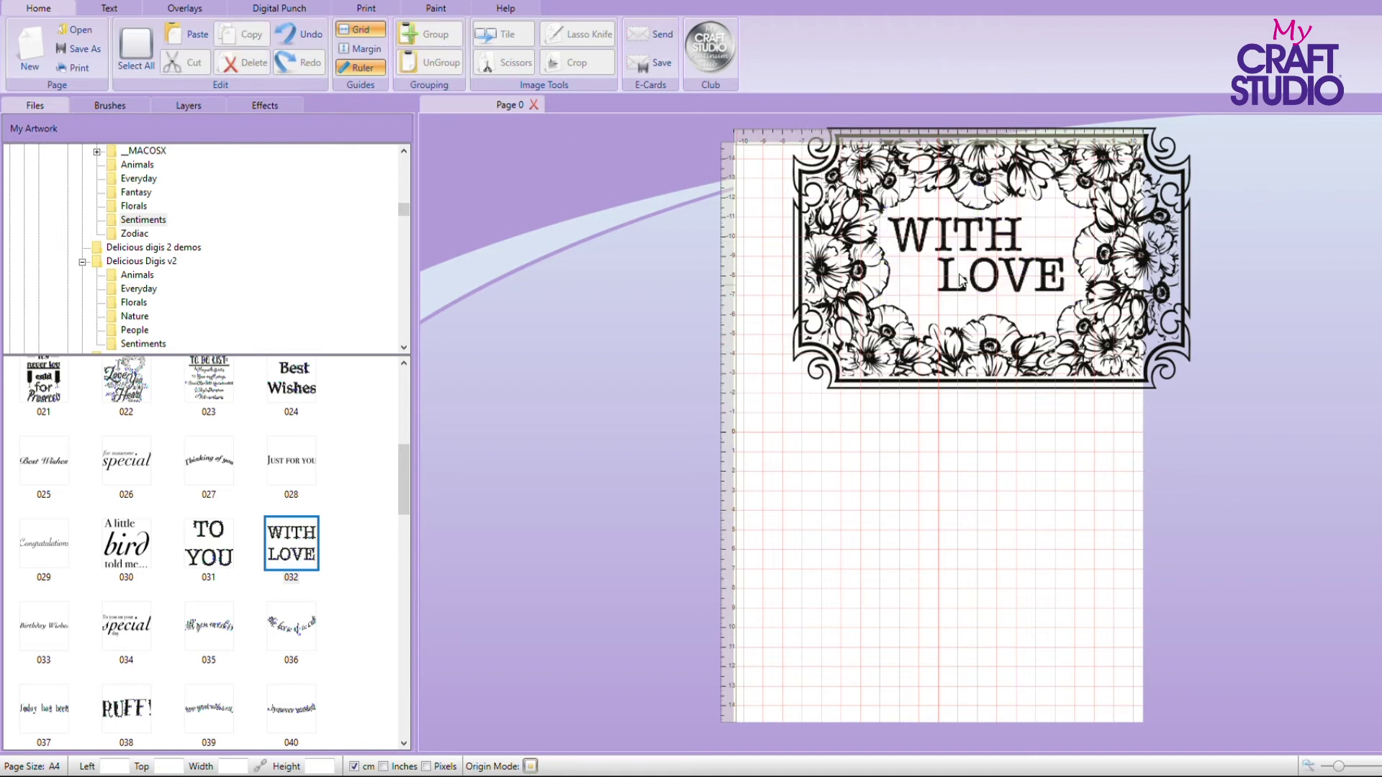
left_click_drag(968, 278, 966, 296)
mouse_move(938, 239)
left_mouse_down()
mouse_move(966, 242)
mouse_move(928, 241)
left_mouse_up()
left_click_drag(981, 297, 986, 290)
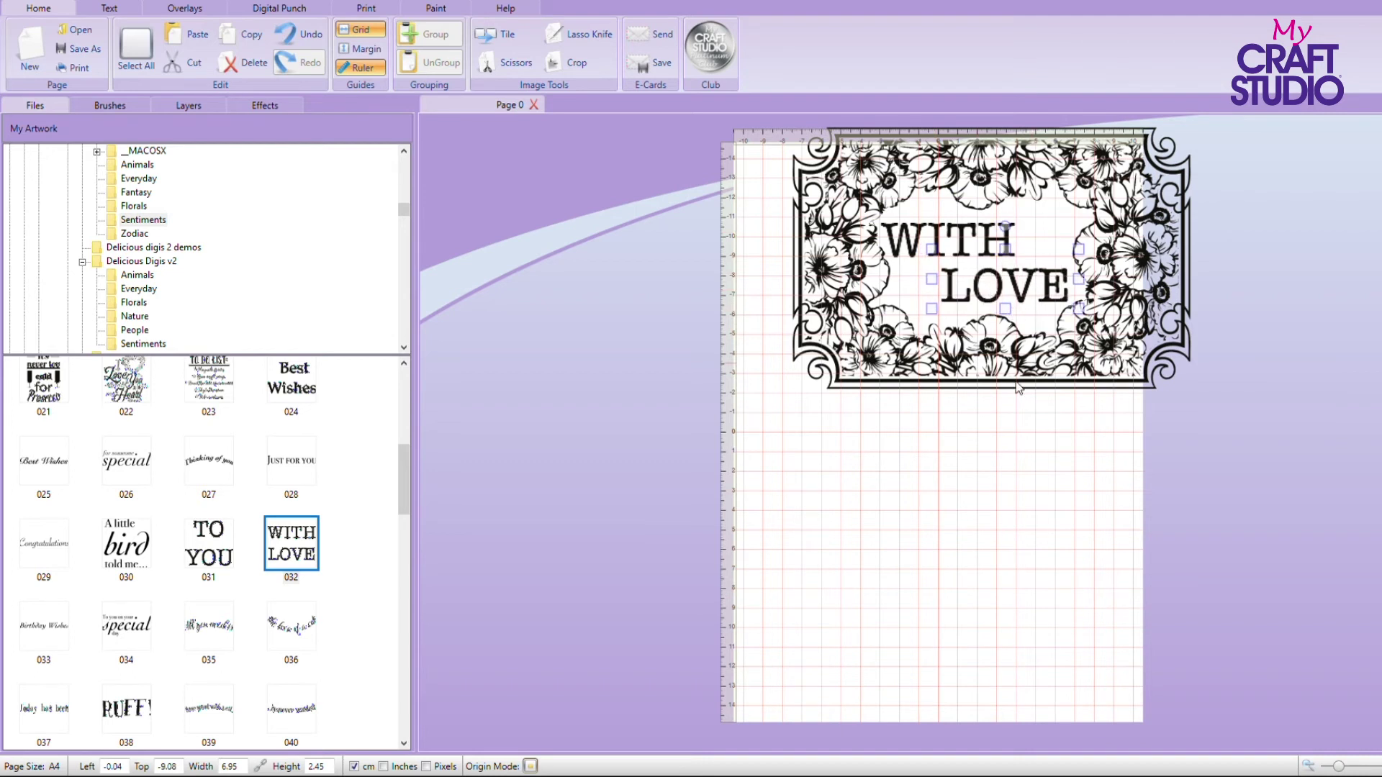
- Group the frame and the WITH LOVE words into one design and move it down-left
left_click(136, 54)
left_click(456, 42)
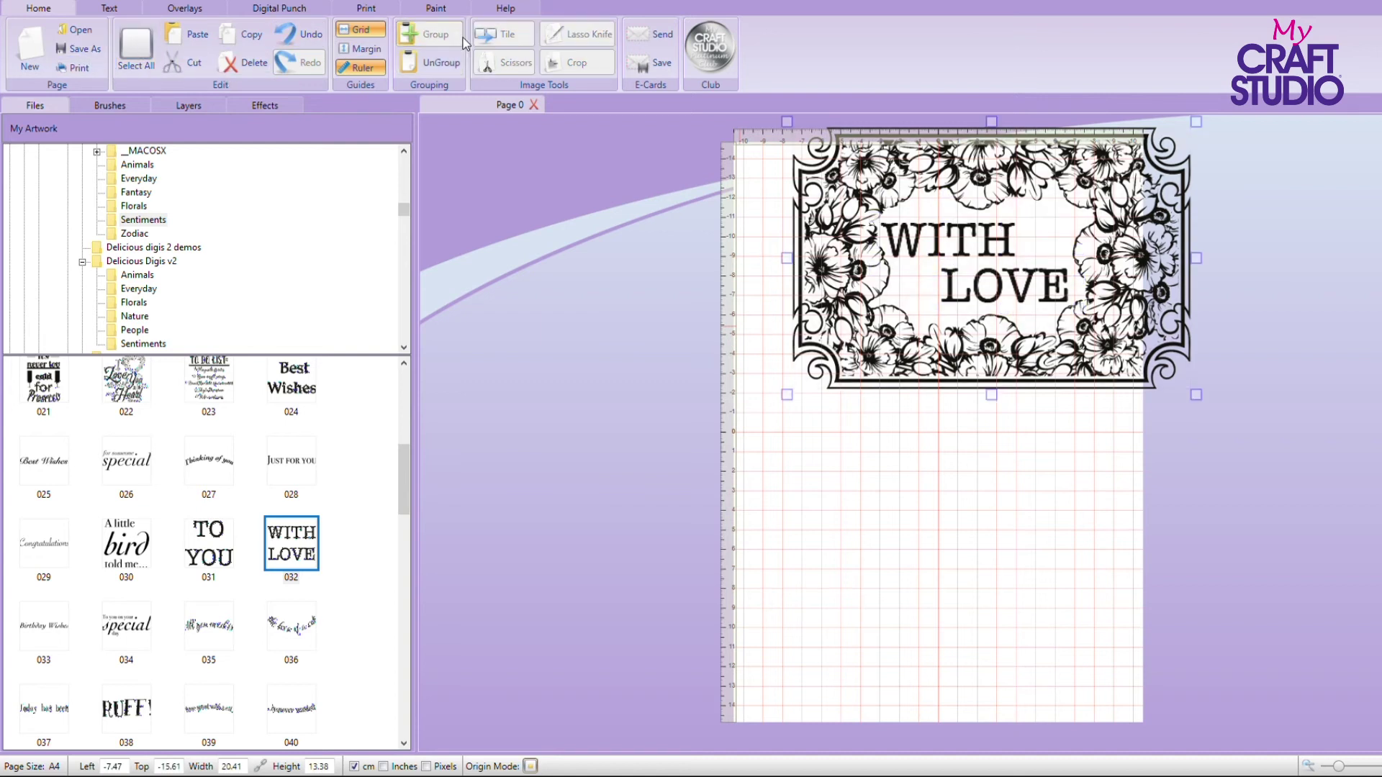
left_click_drag(972, 174, 929, 294)
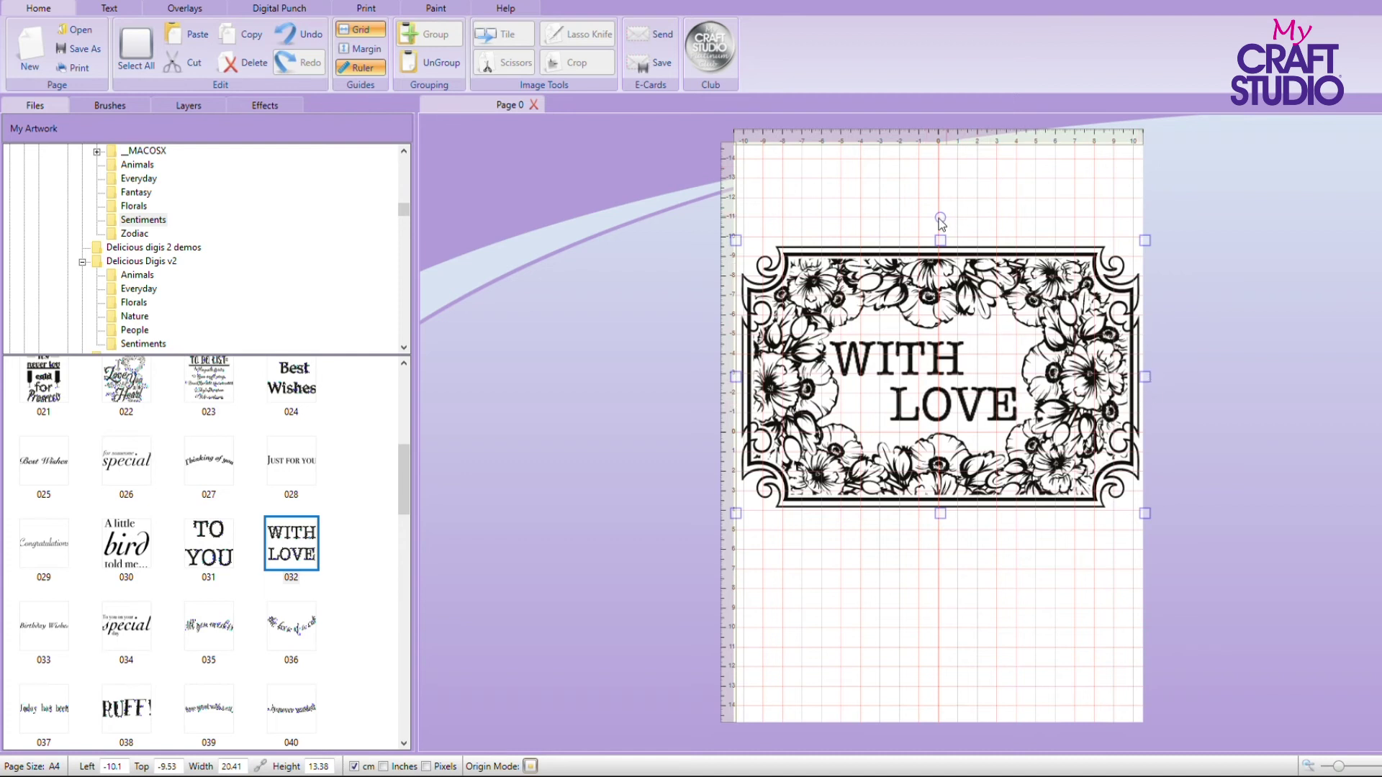
- Rotate the design to portrait, shrink it to 8.01 by 12.22 cm and place it top-left
left_click_drag(940, 217, 1058, 385)
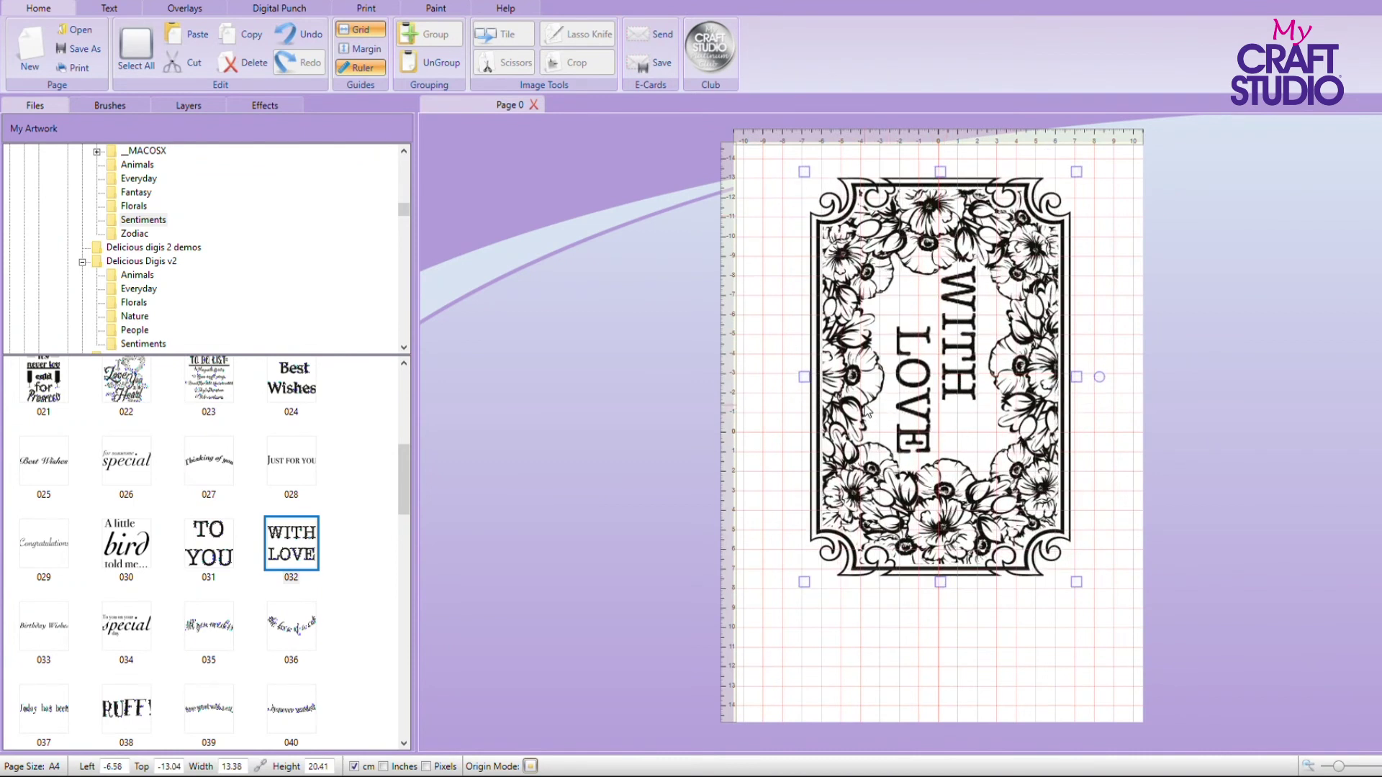
left_click_drag(1075, 506, 1068, 542)
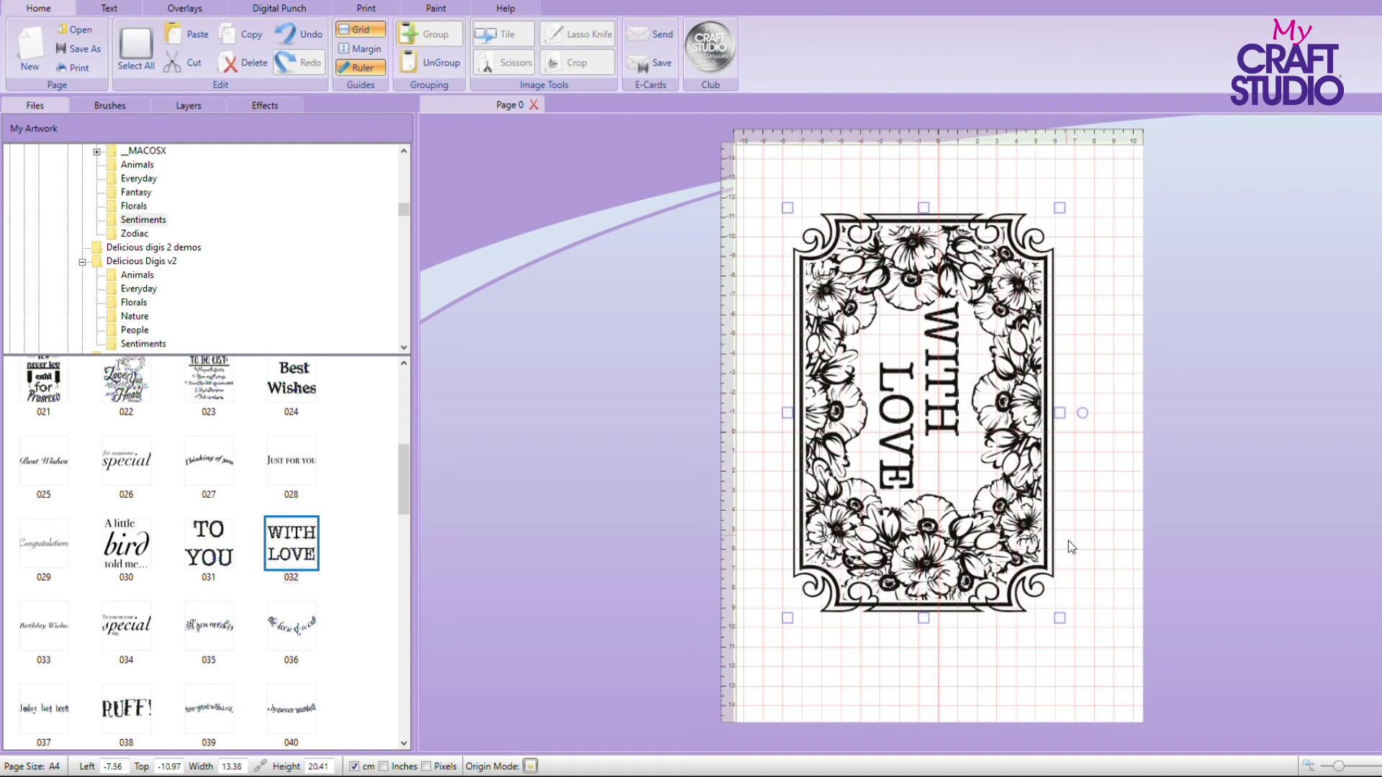
left_click_drag(1063, 623, 958, 460)
left_click_drag(876, 351, 845, 304)
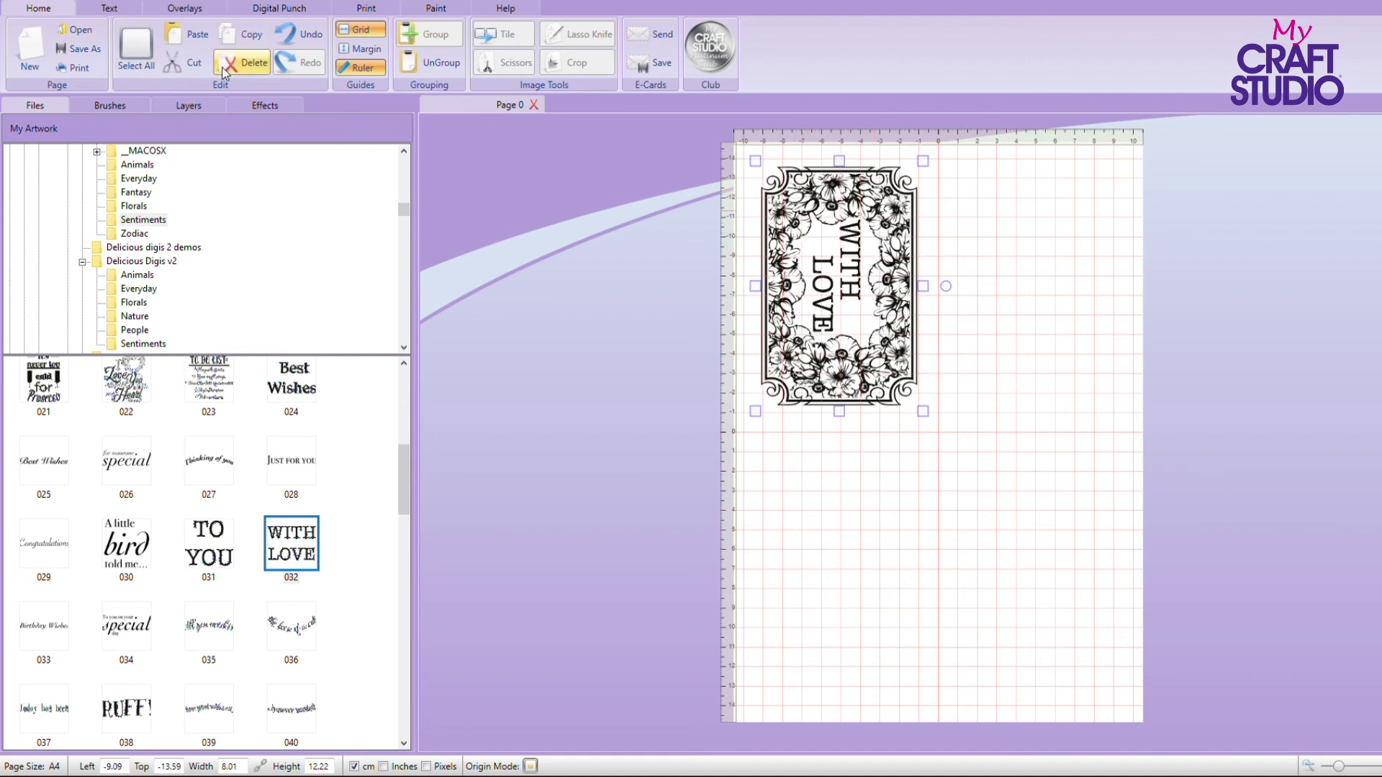
- Paste two copies of the framed design and place them top-right and bottom-right
left_click(192, 37)
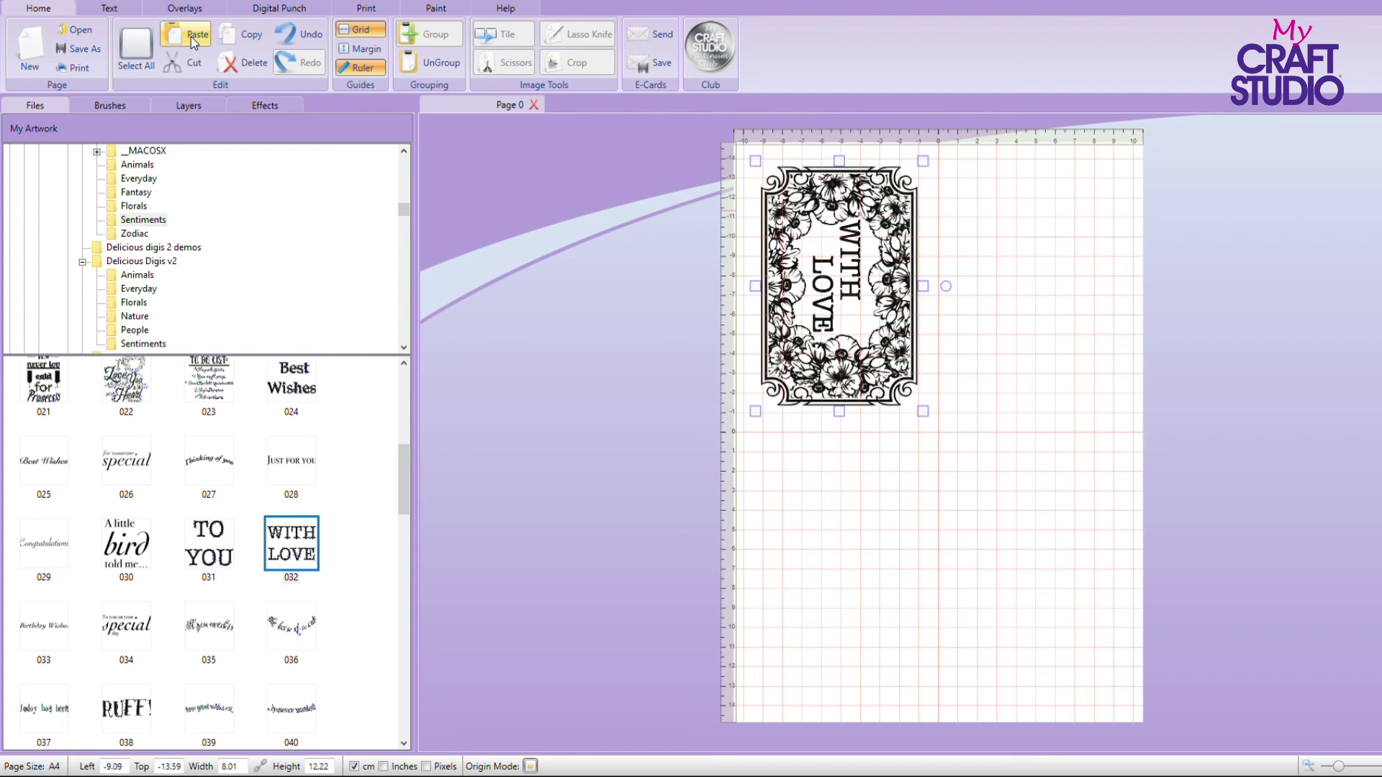
left_click(192, 36)
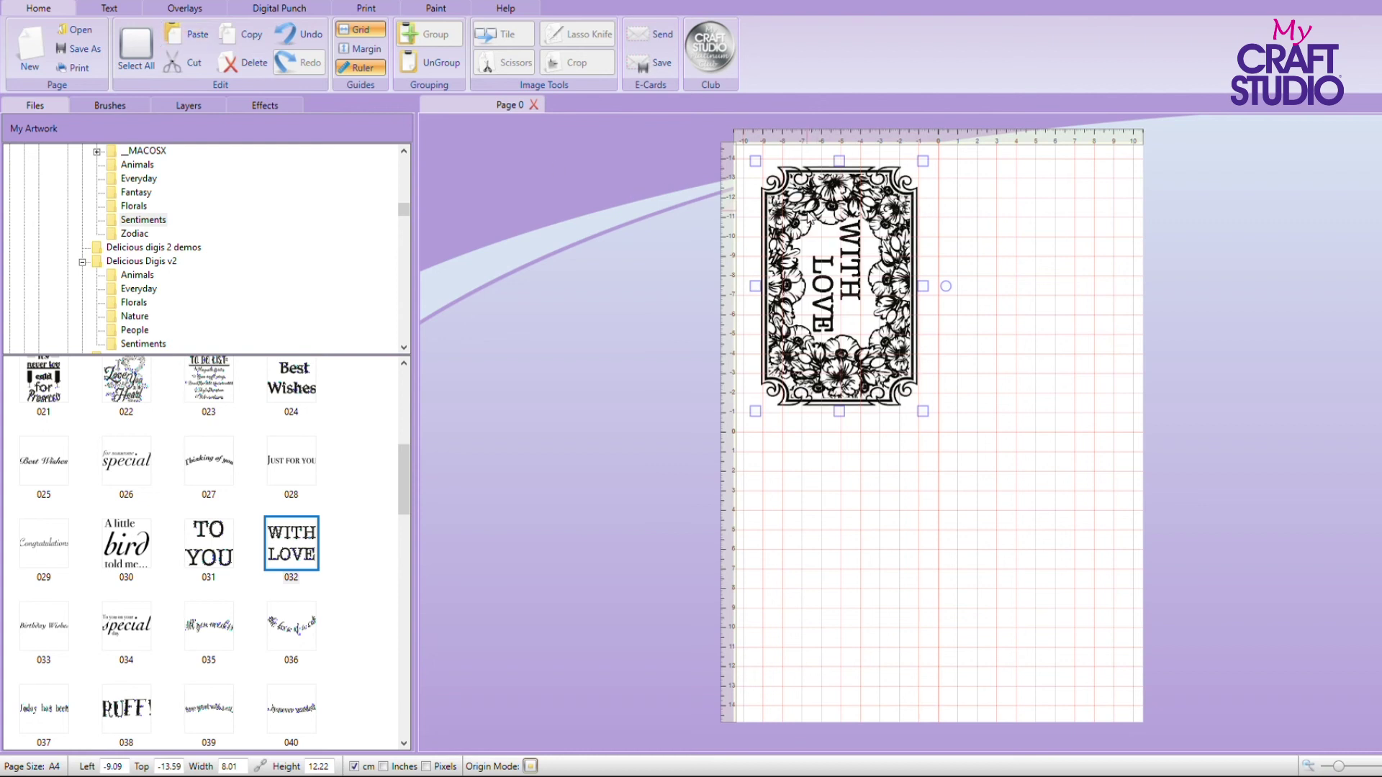
left_click_drag(820, 212, 999, 212)
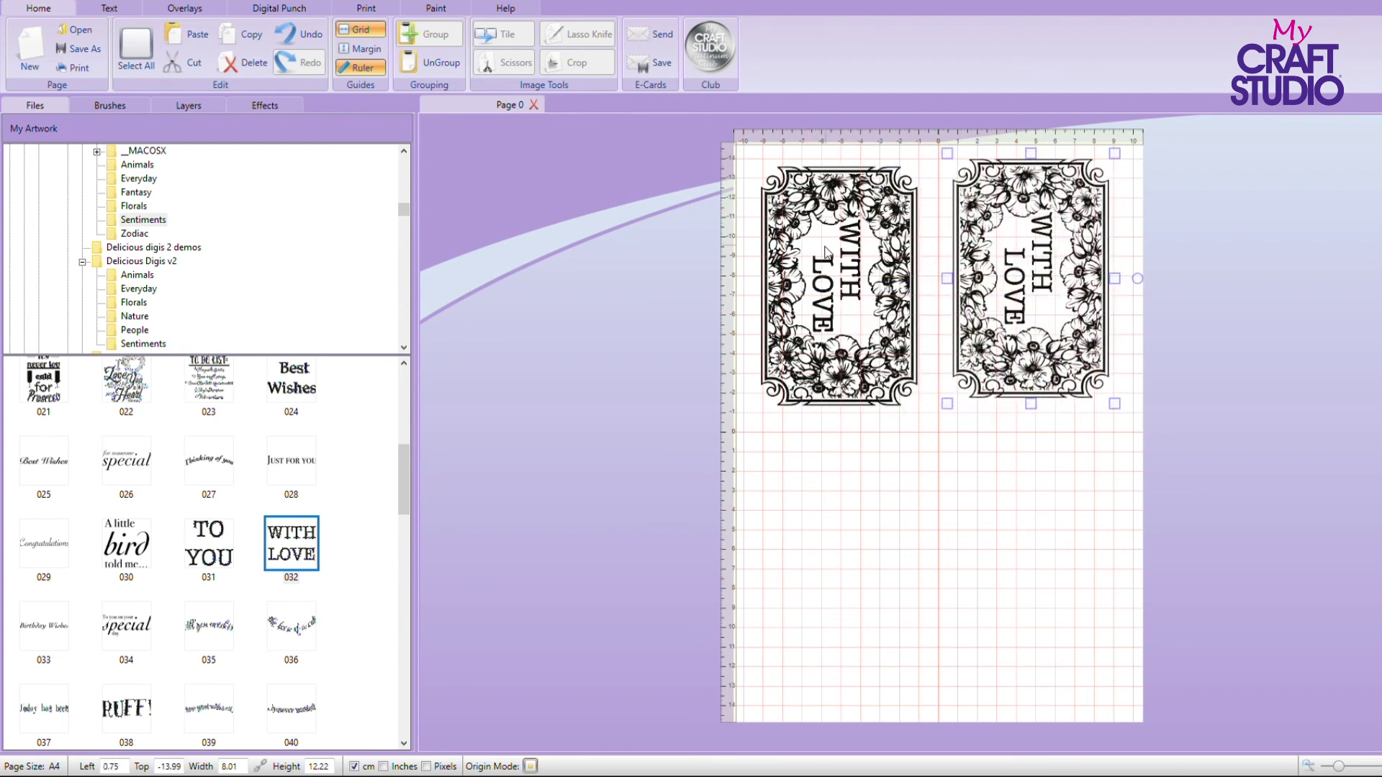
left_click_drag(825, 252, 1022, 543)
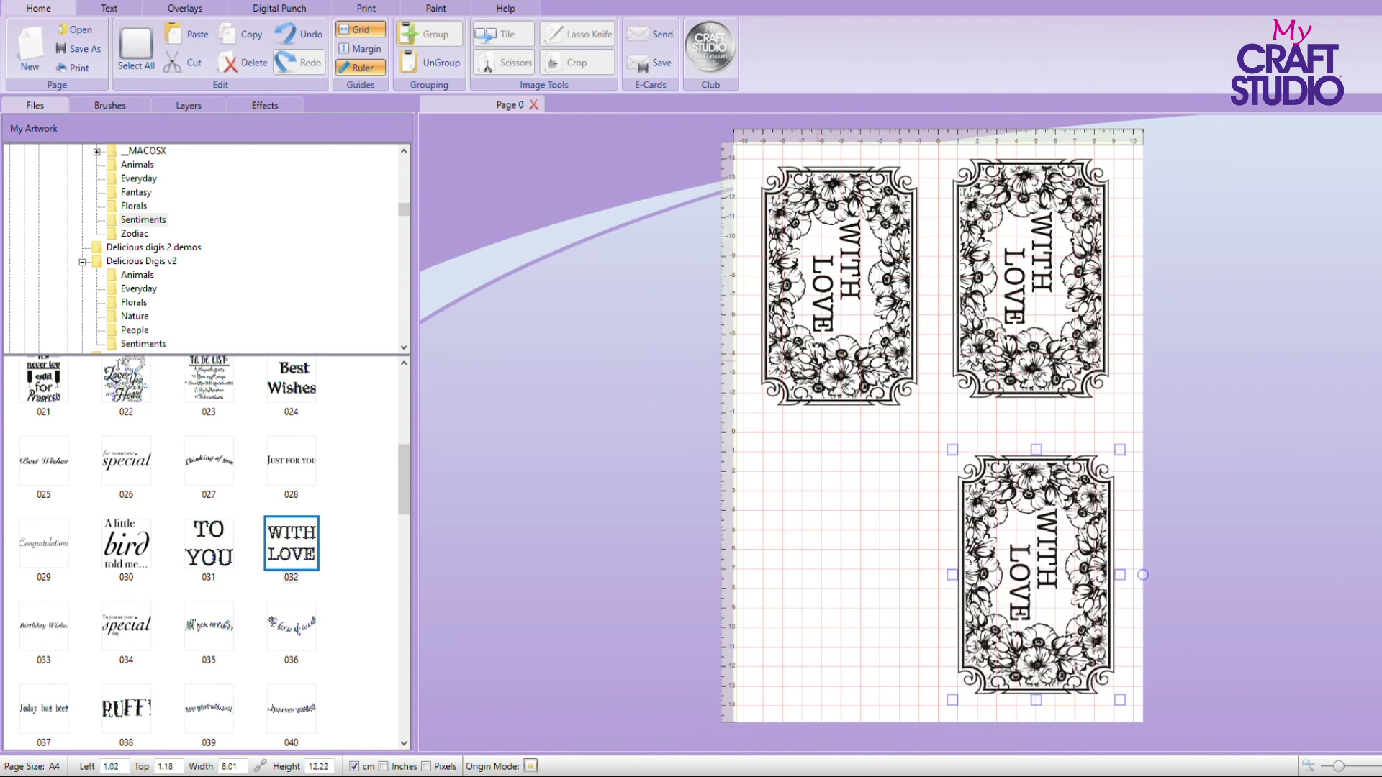
- Paste a fourth copy into the bottom-left slot and fine-tune the top-left frame's position
left_click_drag(823, 355, 805, 377)
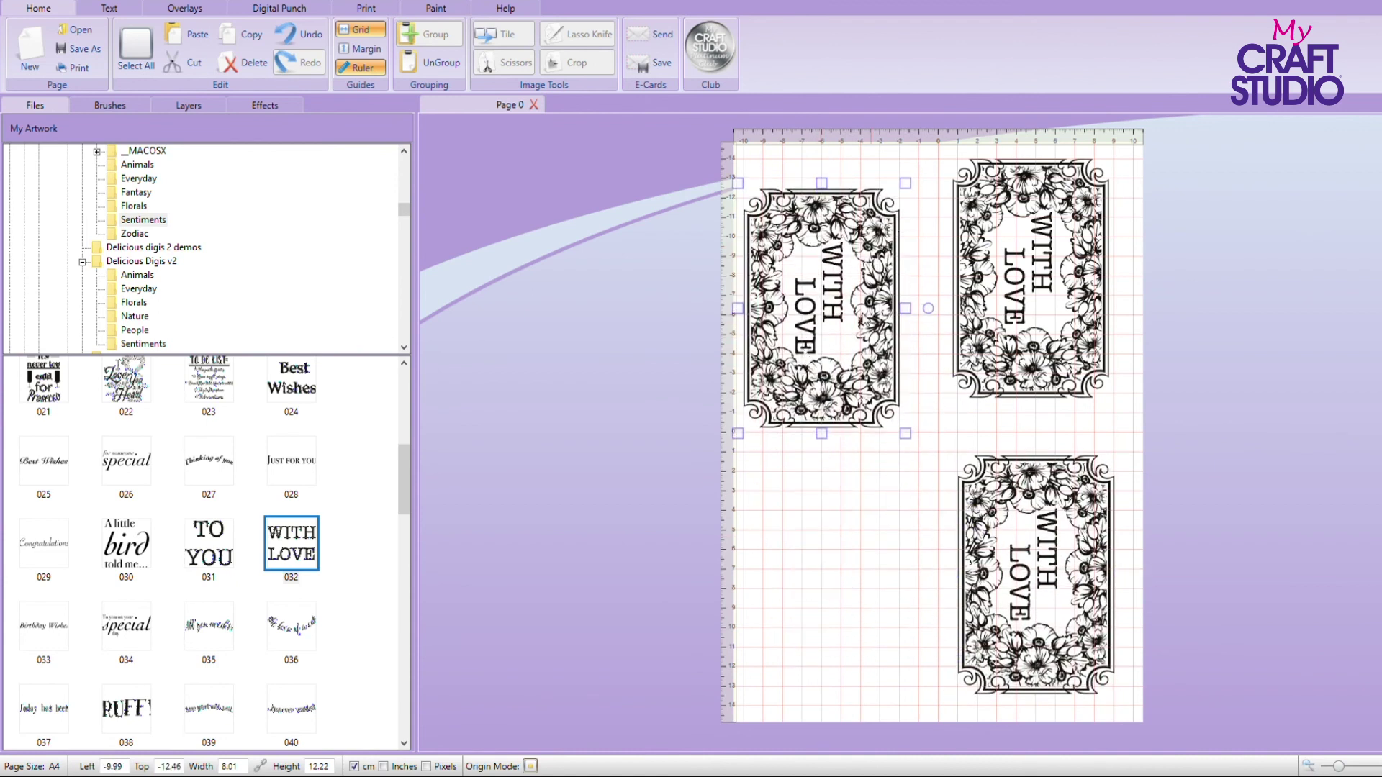
left_click_drag(862, 320, 870, 301)
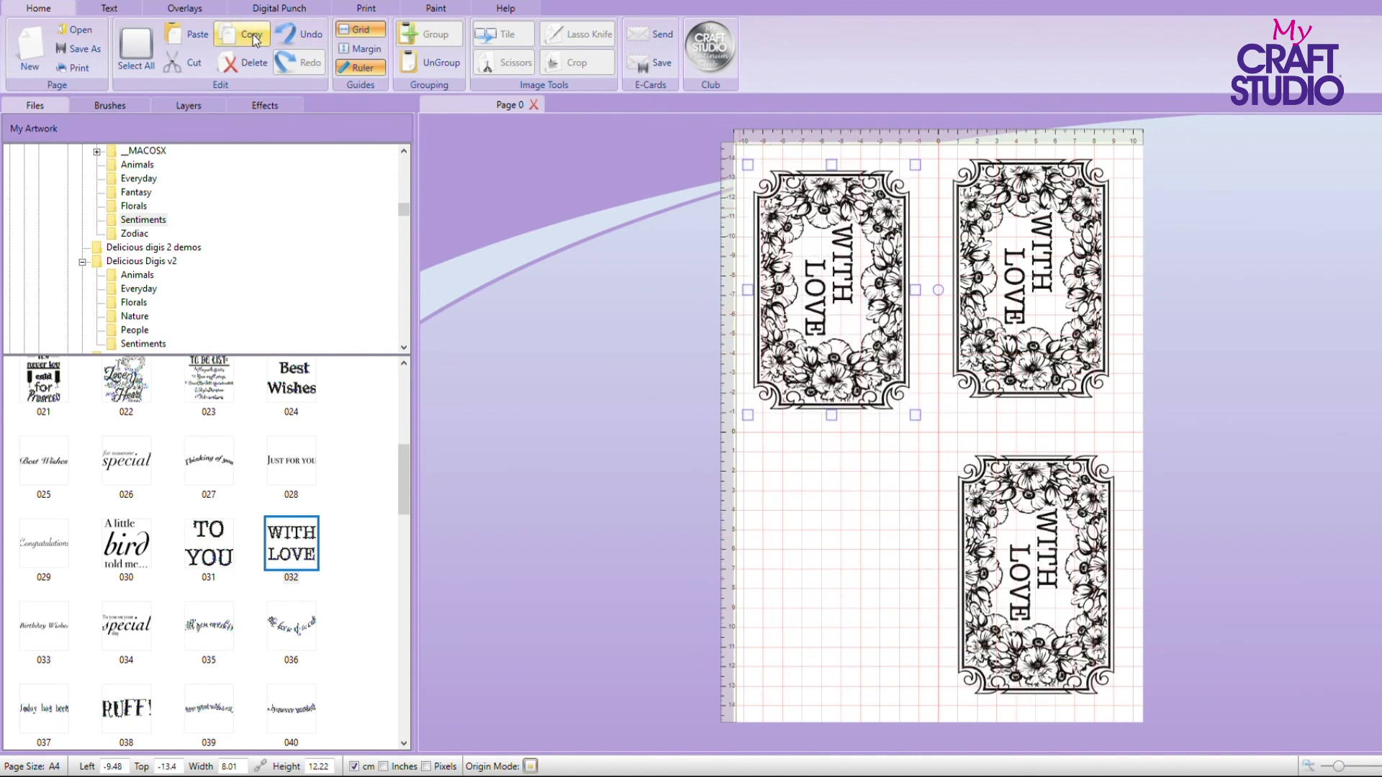
left_click(188, 35)
left_click_drag(828, 368, 840, 656)
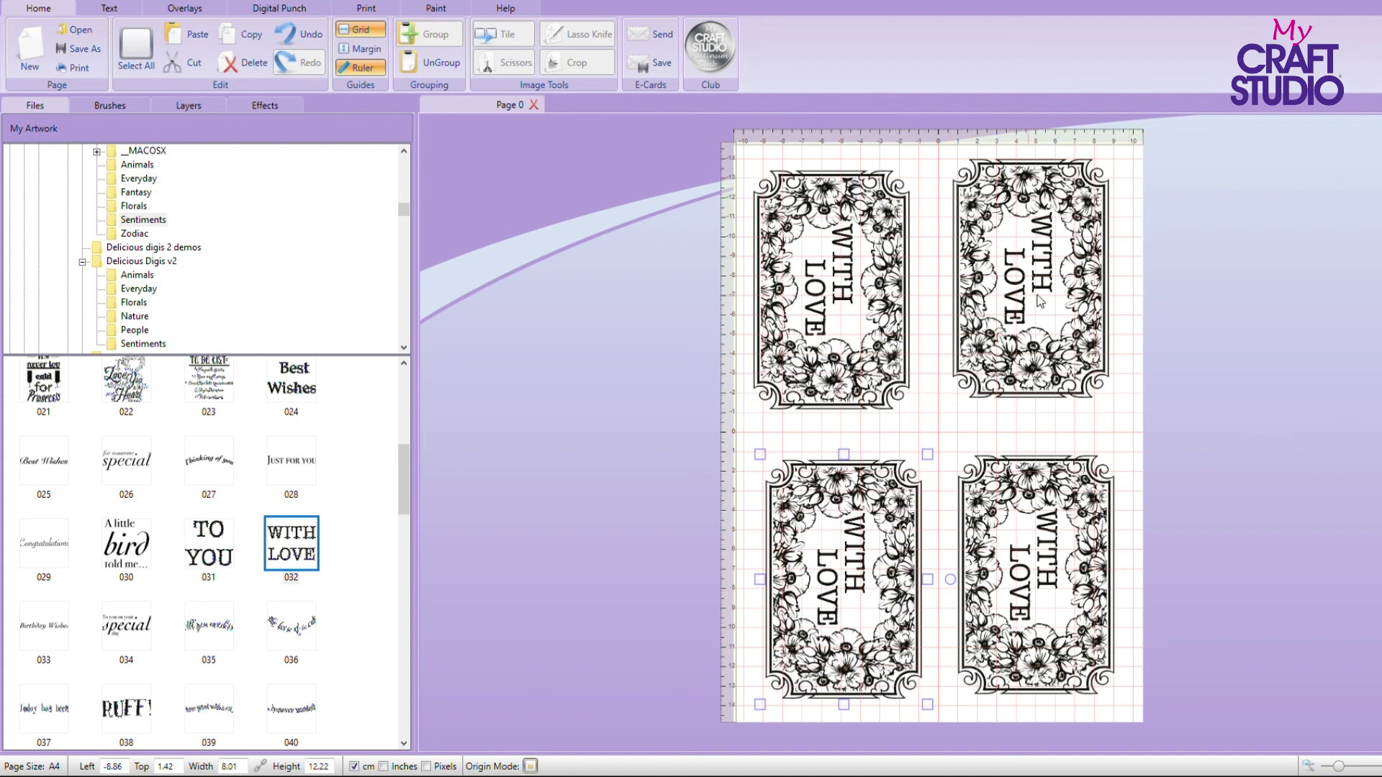
left_click_drag(835, 284, 832, 284)
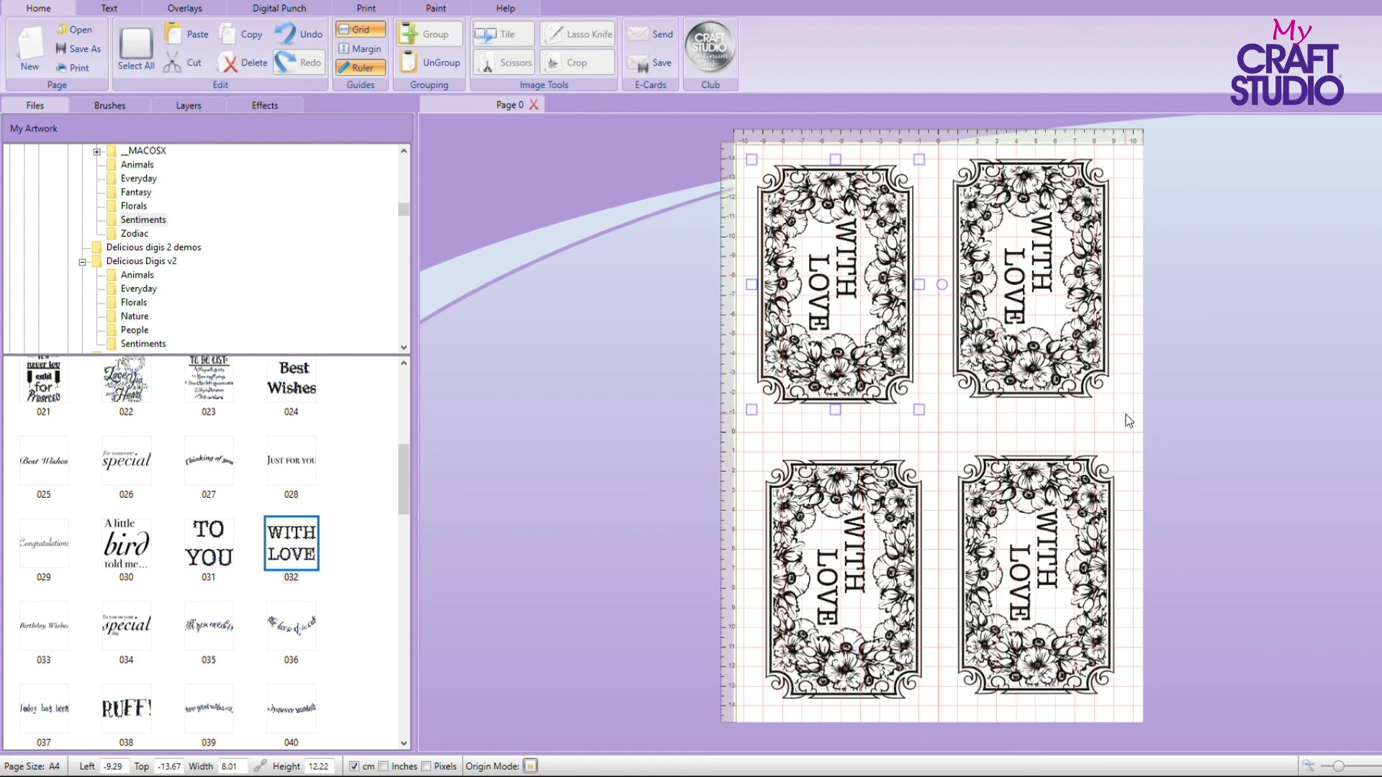